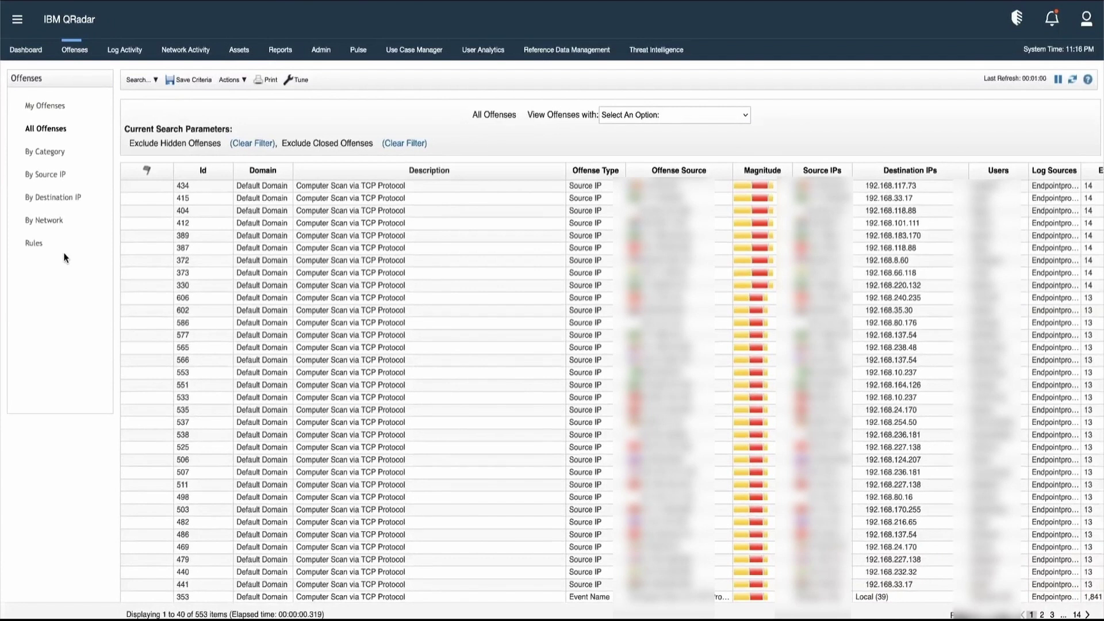
- Browse offenses by category with DOS expanded, then by source IP, ending on destination IP
{"action": "left_click", "coordinate": [54, 155]}
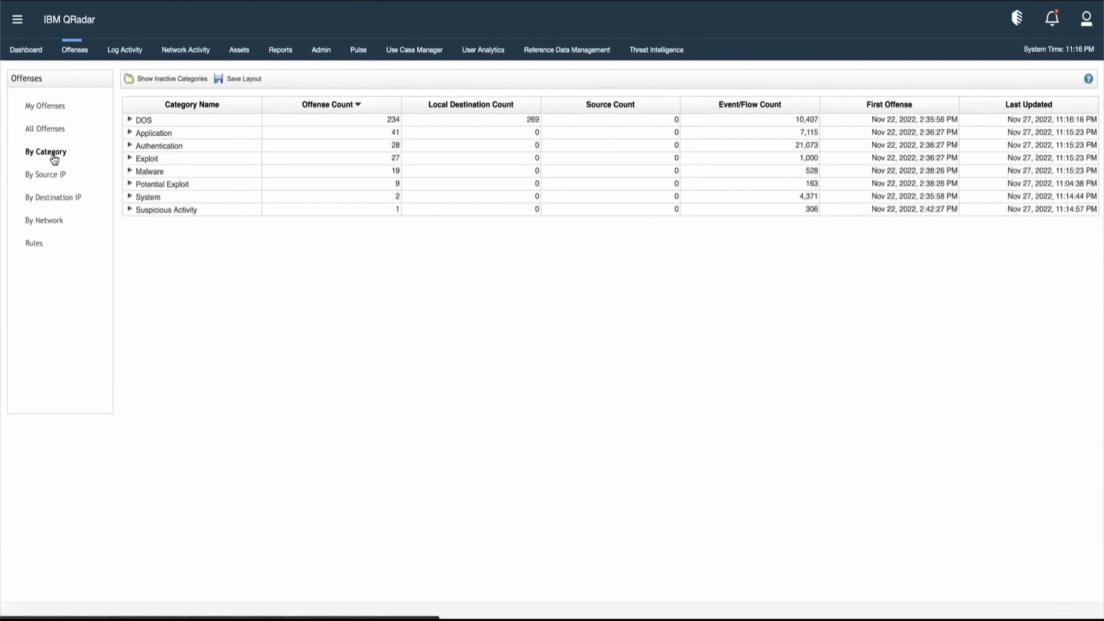
{"action": "left_click", "coordinate": [131, 121]}
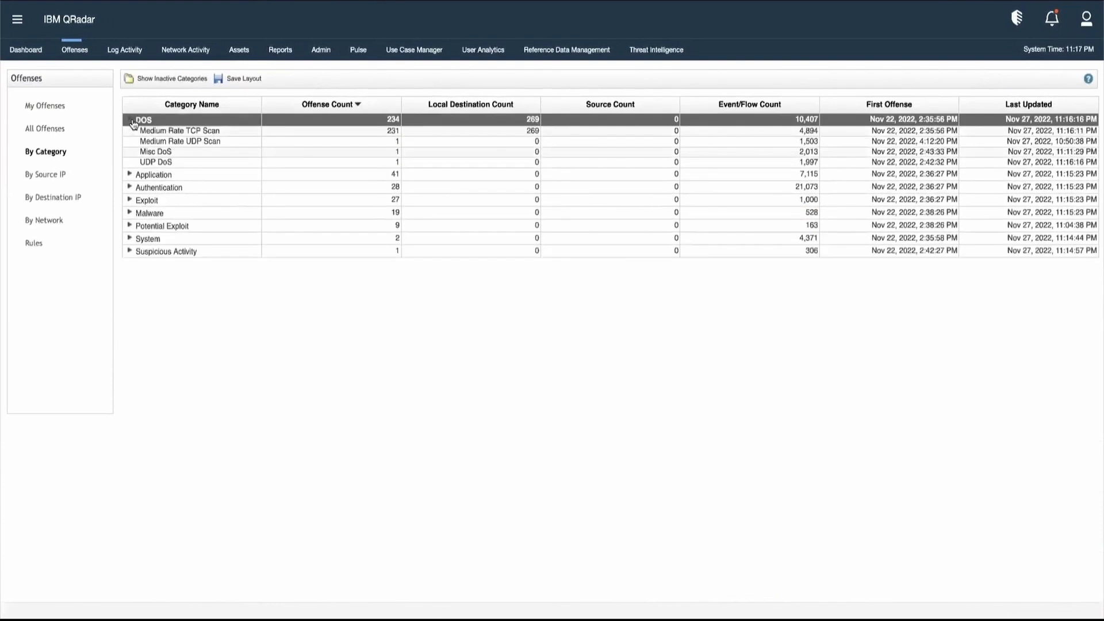
{"action": "left_click", "coordinate": [50, 176]}
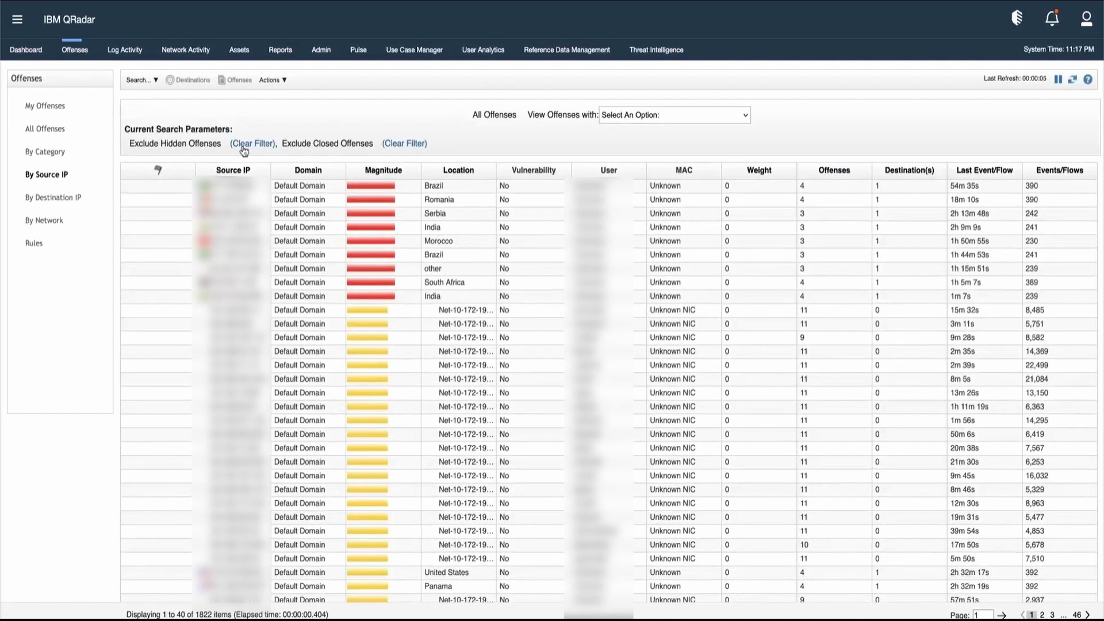
{"action": "left_click", "coordinate": [282, 81]}
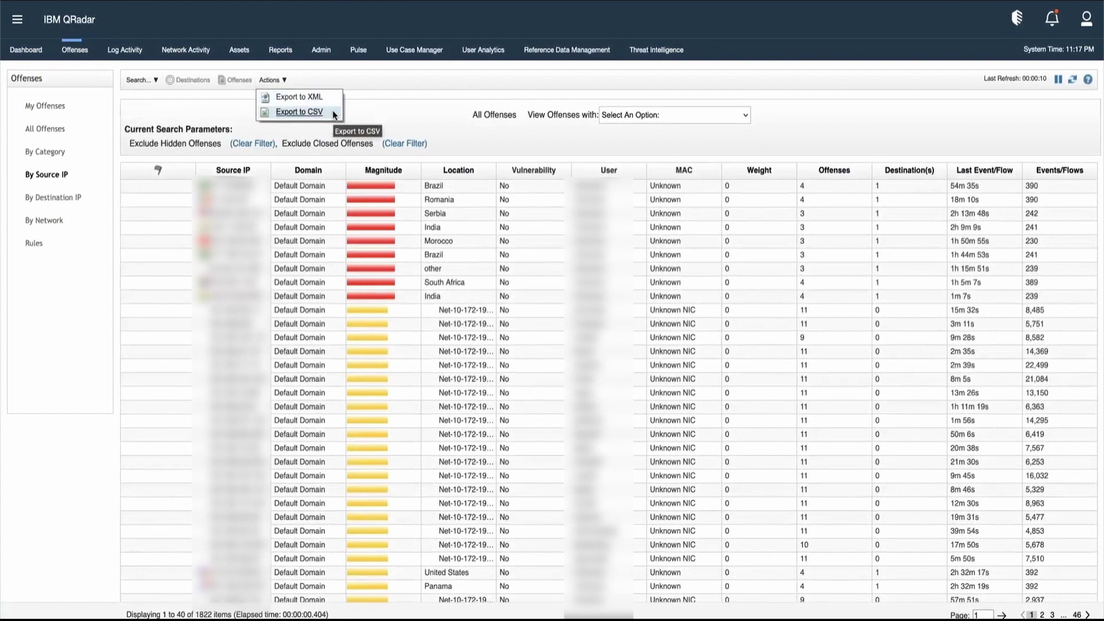
{"action": "left_click", "coordinate": [67, 201]}
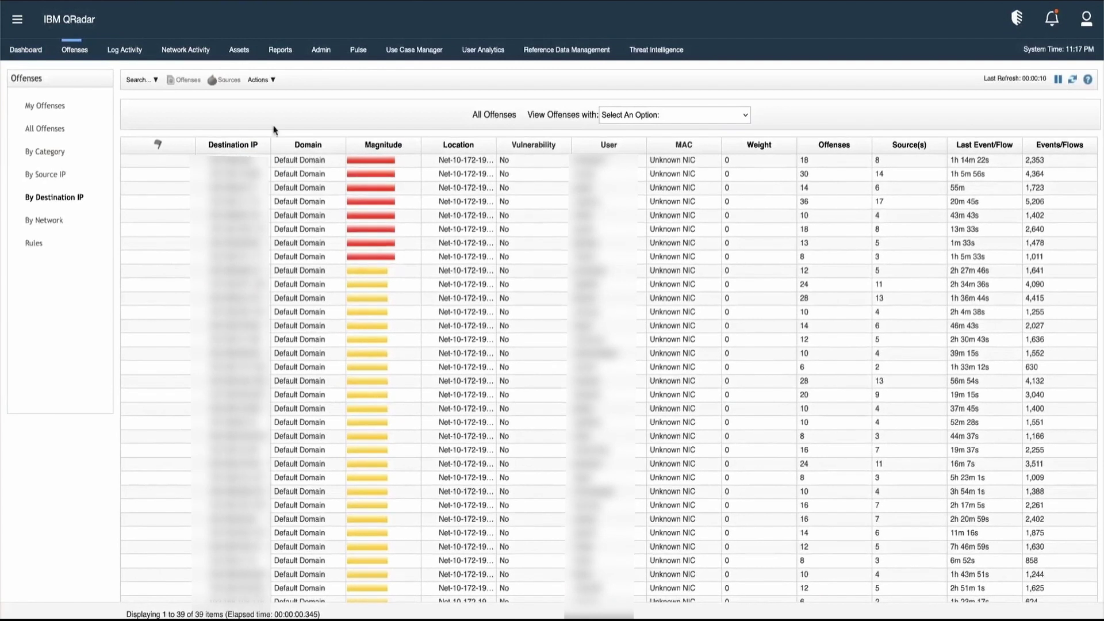
- Check the Actions menu for destination IP and network groupings, then return to All Offenses
{"action": "left_click", "coordinate": [274, 84]}
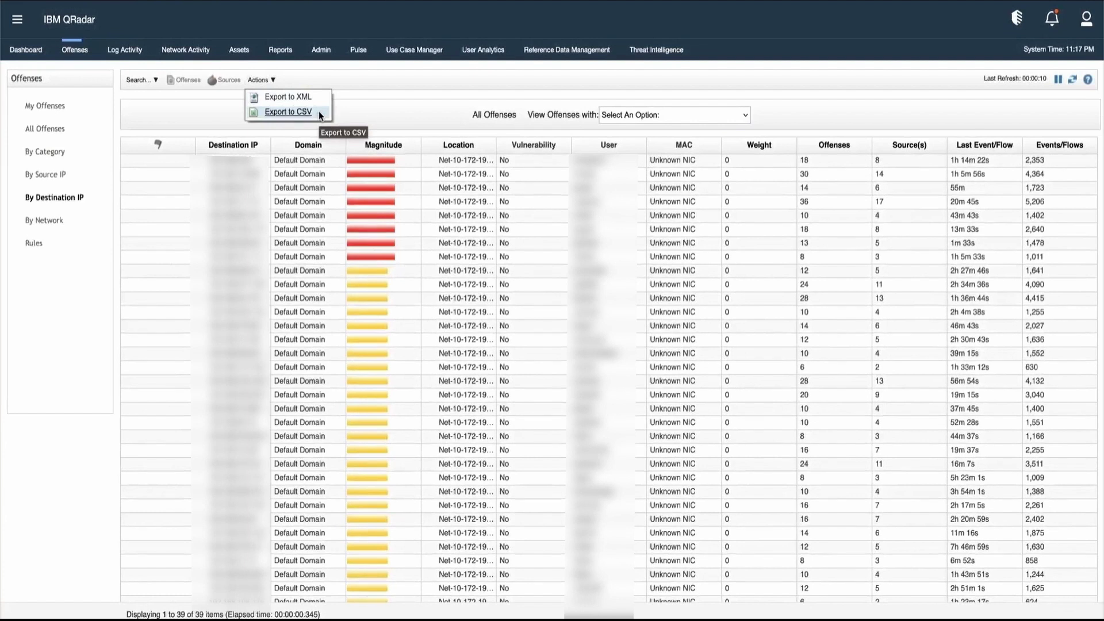
{"action": "left_click", "coordinate": [55, 223]}
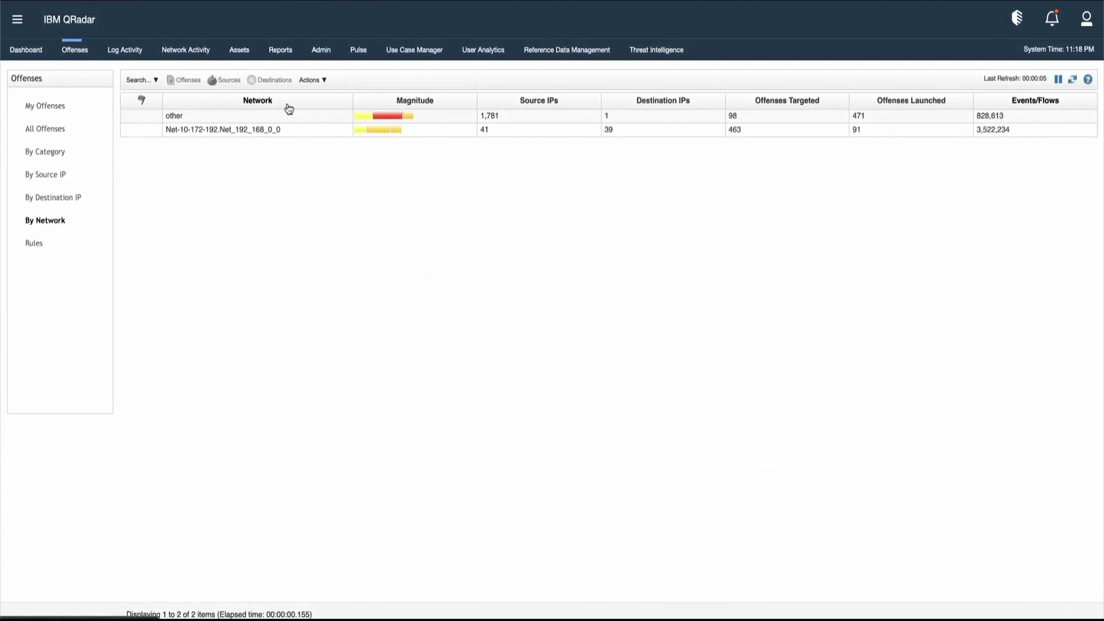
{"action": "left_click", "coordinate": [318, 80]}
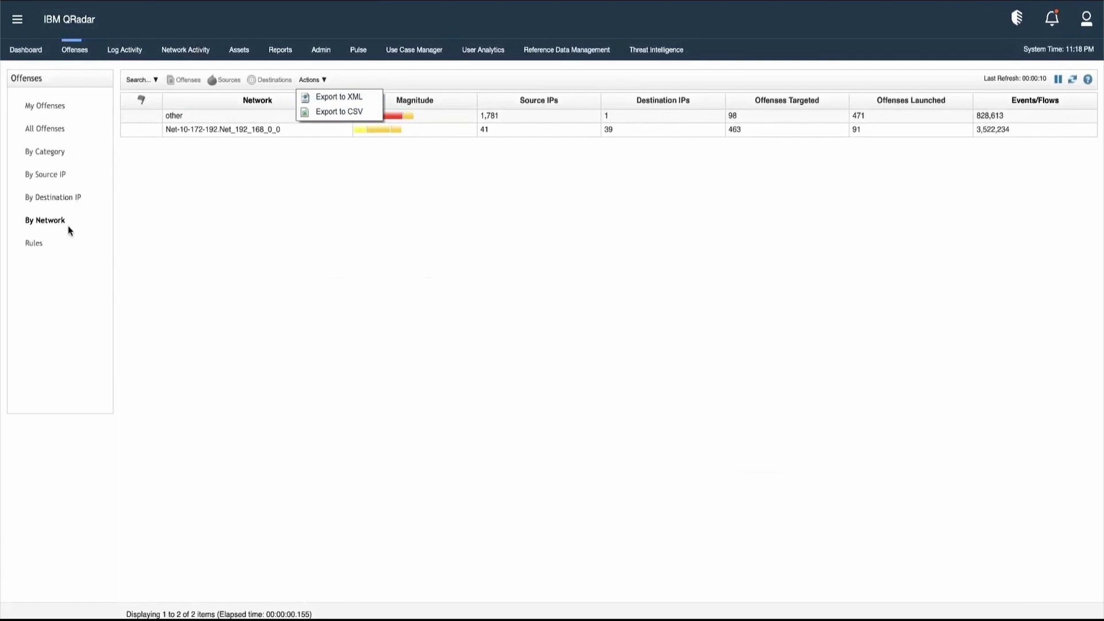
{"action": "left_click", "coordinate": [54, 132]}
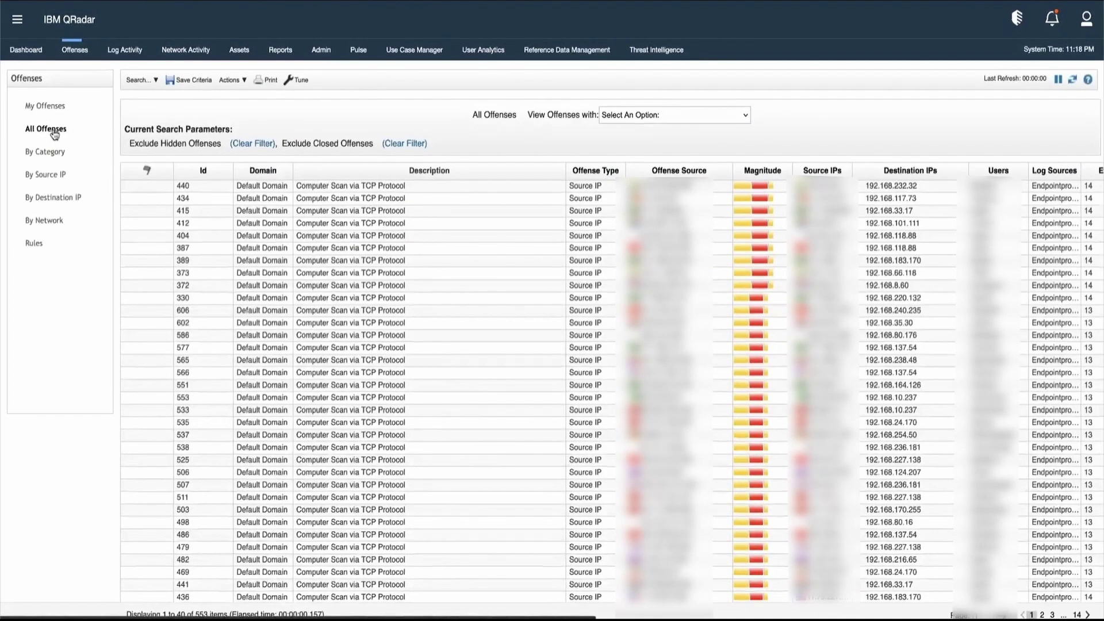
- Load the saved search ID 412 in a New Search and run it, listing only offense 412
{"action": "left_click", "coordinate": [153, 79]}
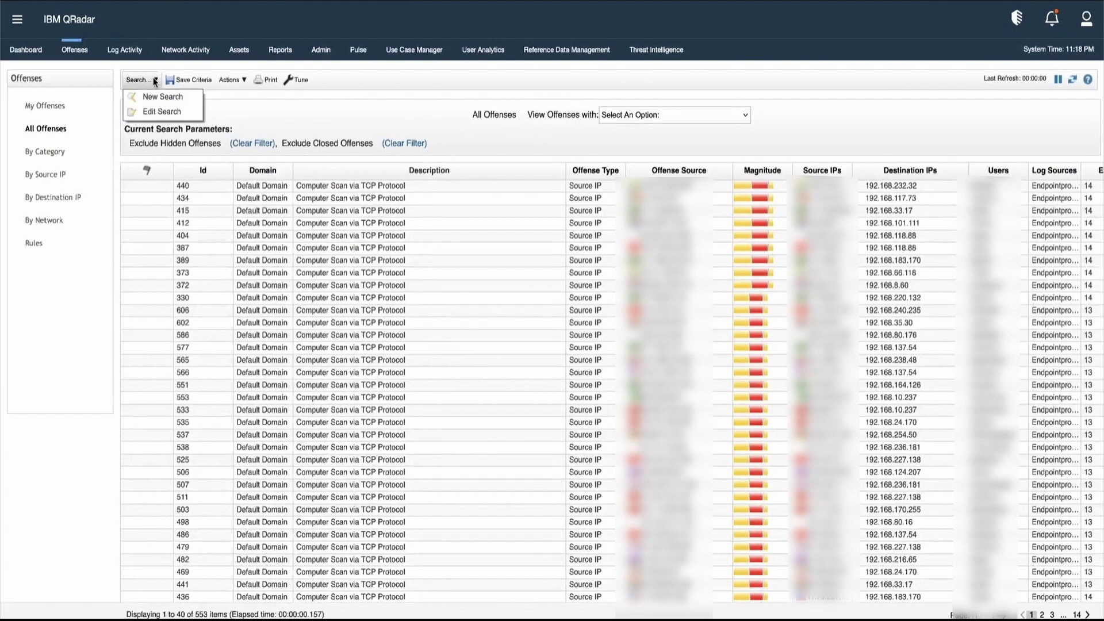
{"action": "left_click", "coordinate": [155, 97]}
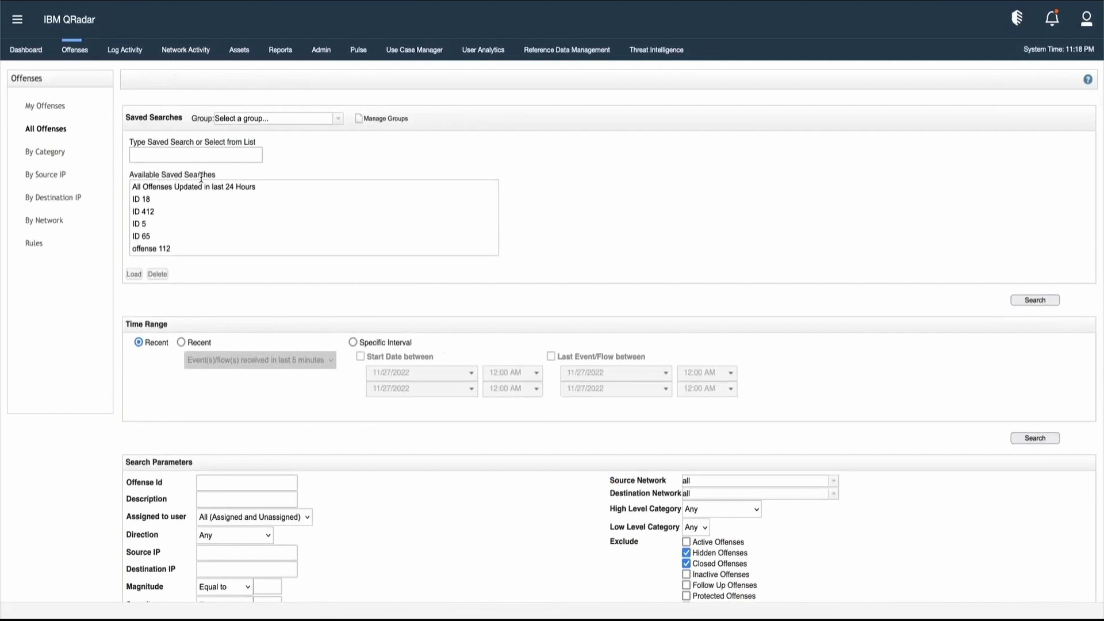
{"action": "left_click", "coordinate": [151, 212]}
{"action": "left_click", "coordinate": [133, 274]}
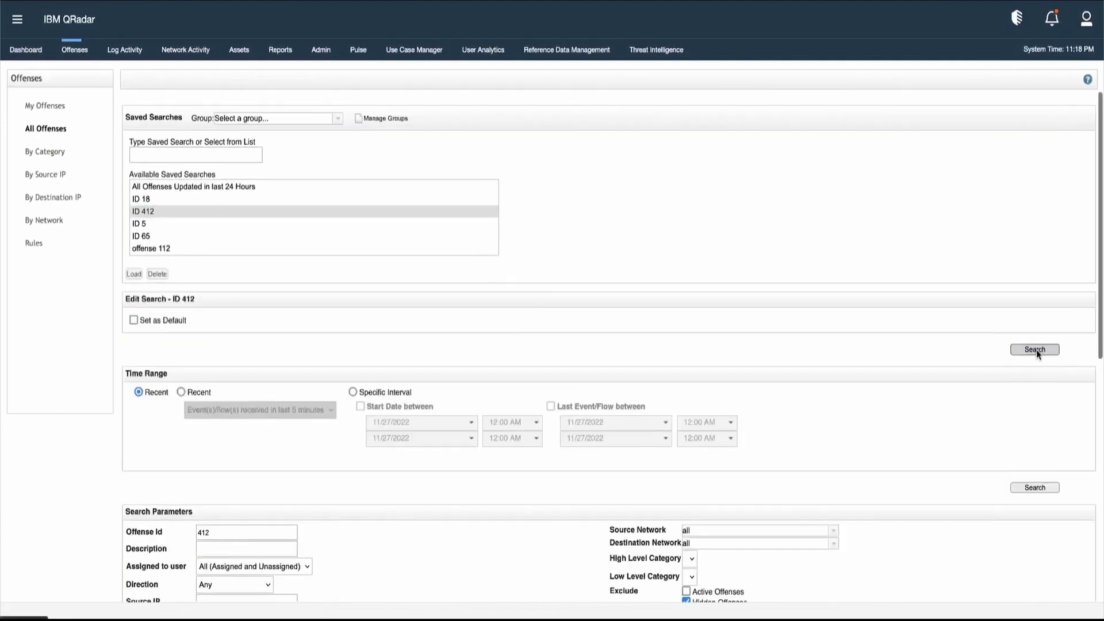
{"action": "left_click", "coordinate": [1036, 349]}
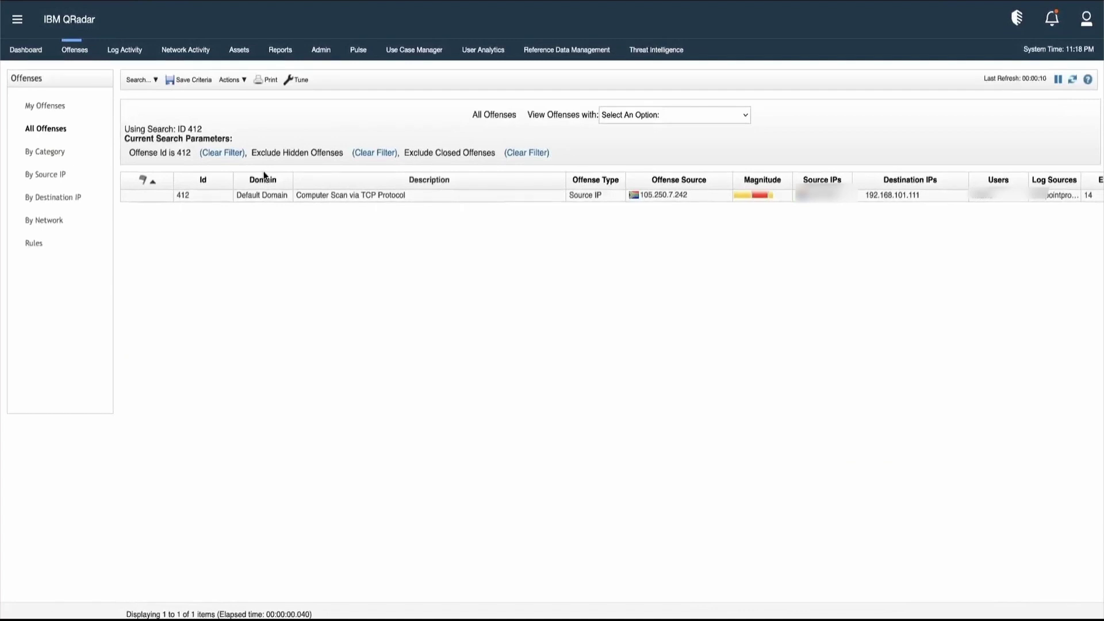
{"action": "left_click", "coordinate": [148, 84]}
- Leave the ID 412 search edit form and open a blank New Search form
{"action": "left_click", "coordinate": [158, 112]}
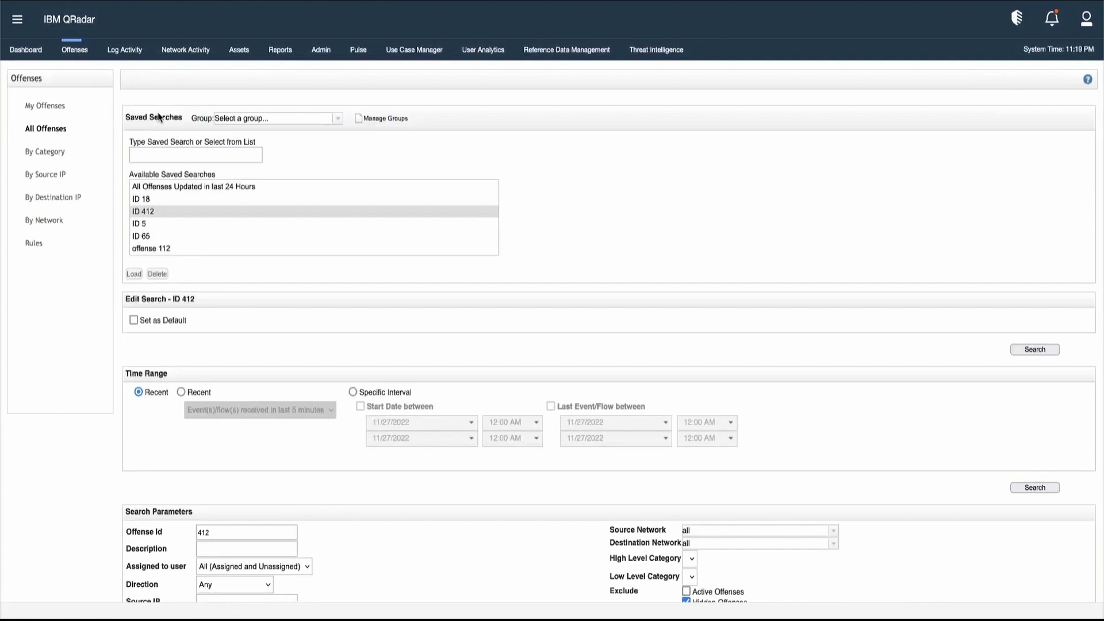
{"action": "scroll", "coordinate": [259, 552], "scroll_direction": "down", "scroll_amount": 1}
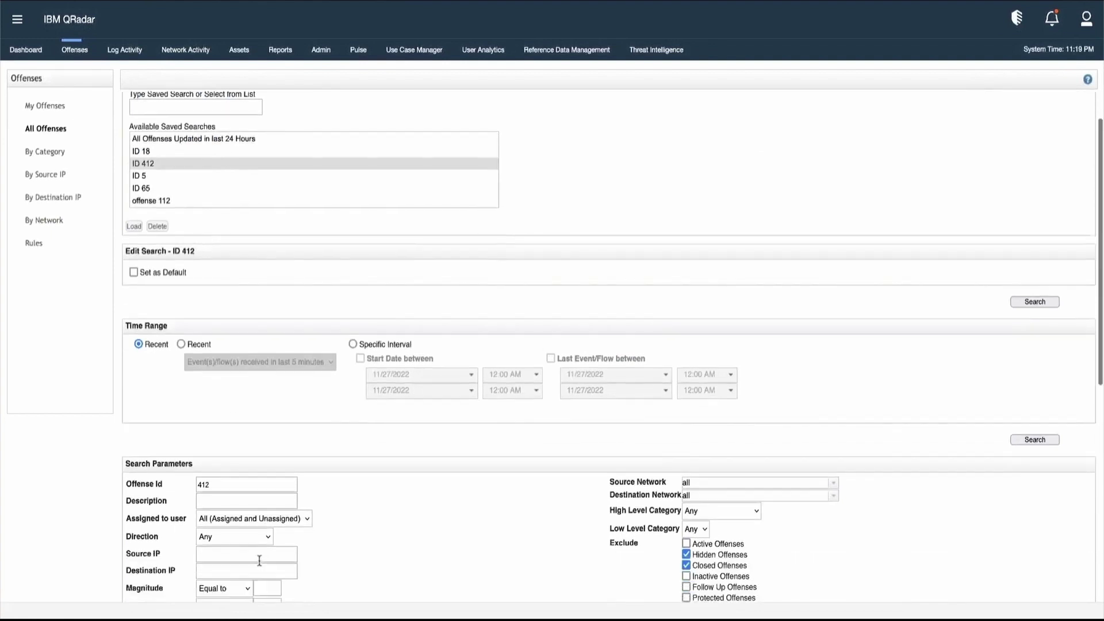
{"action": "scroll", "coordinate": [260, 566], "scroll_direction": "up", "scroll_amount": 1}
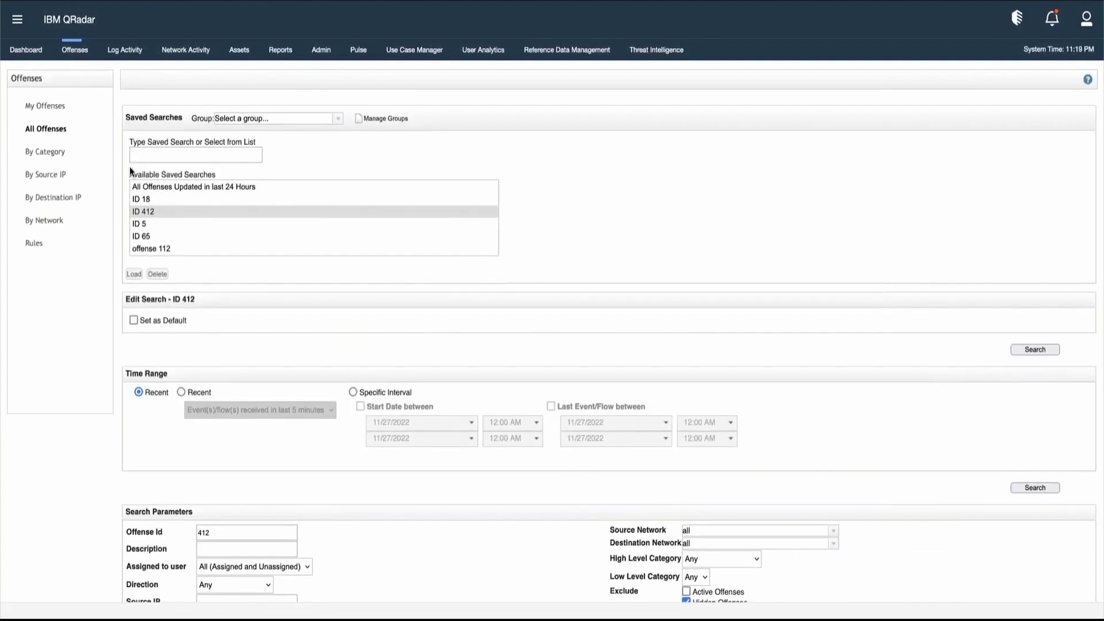
{"action": "left_click", "coordinate": [72, 50]}
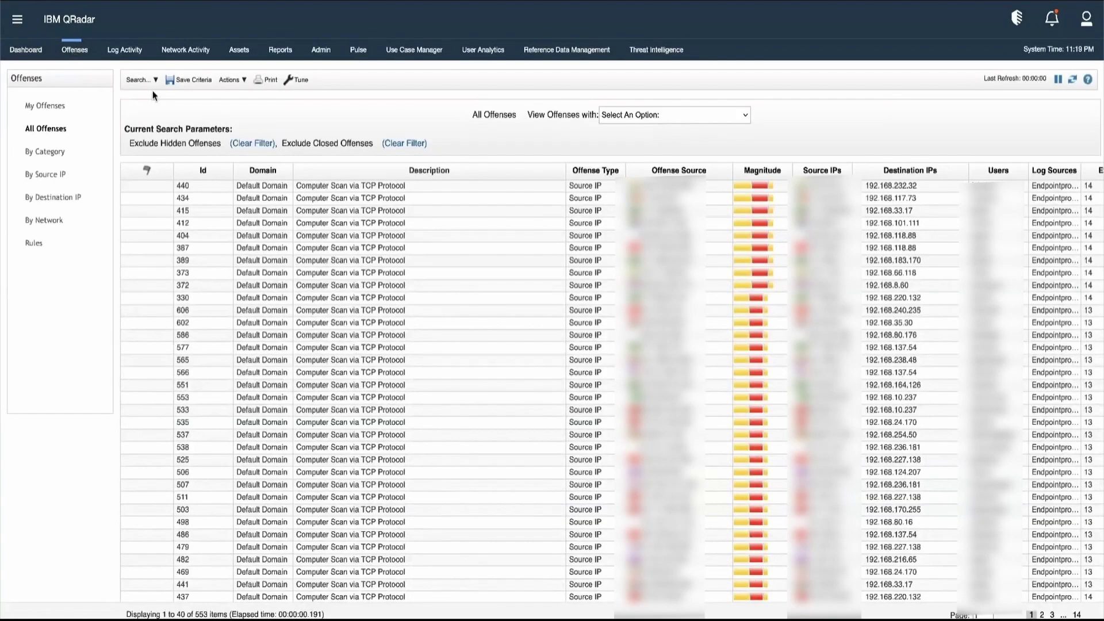
{"action": "left_click", "coordinate": [144, 80]}
{"action": "left_click", "coordinate": [153, 98]}
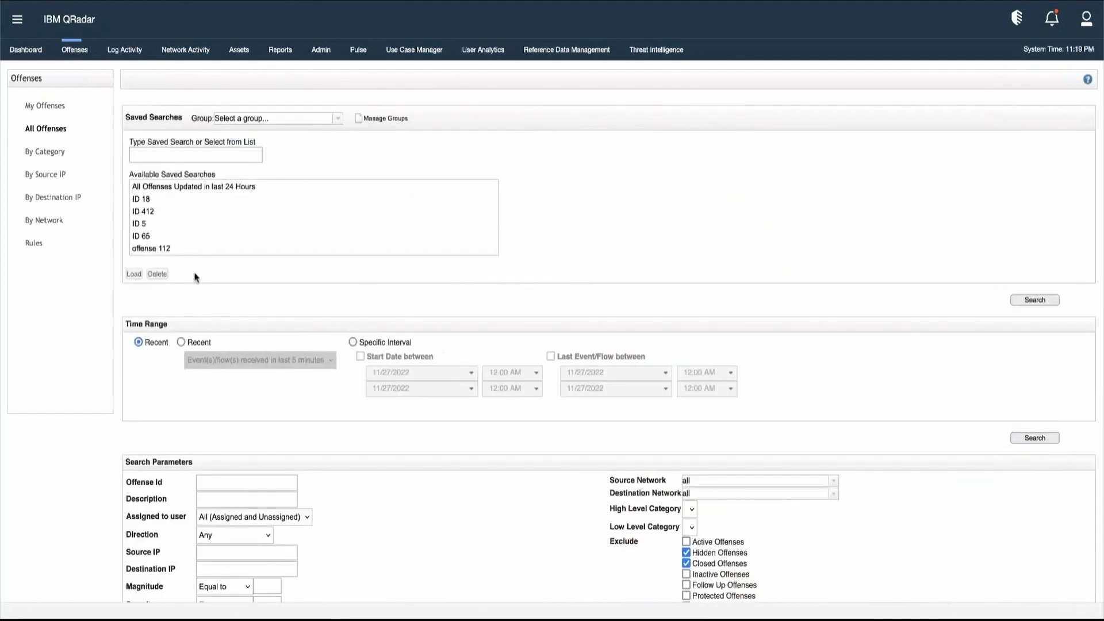
{"action": "scroll", "coordinate": [196, 278], "scroll_direction": "down", "scroll_amount": 5}
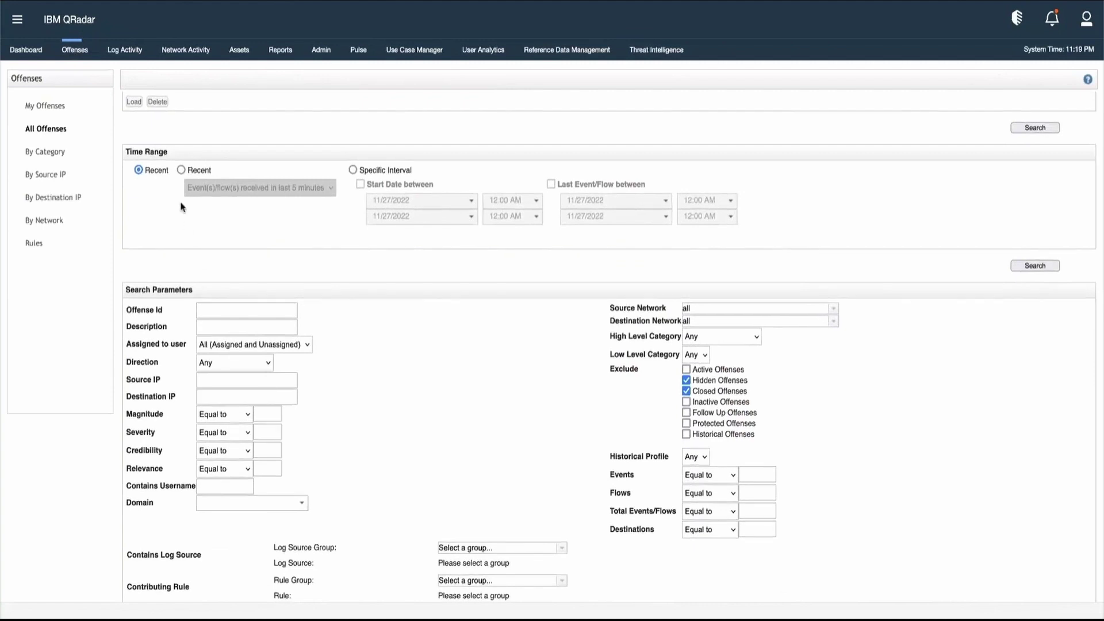
{"action": "left_click", "coordinate": [181, 169]}
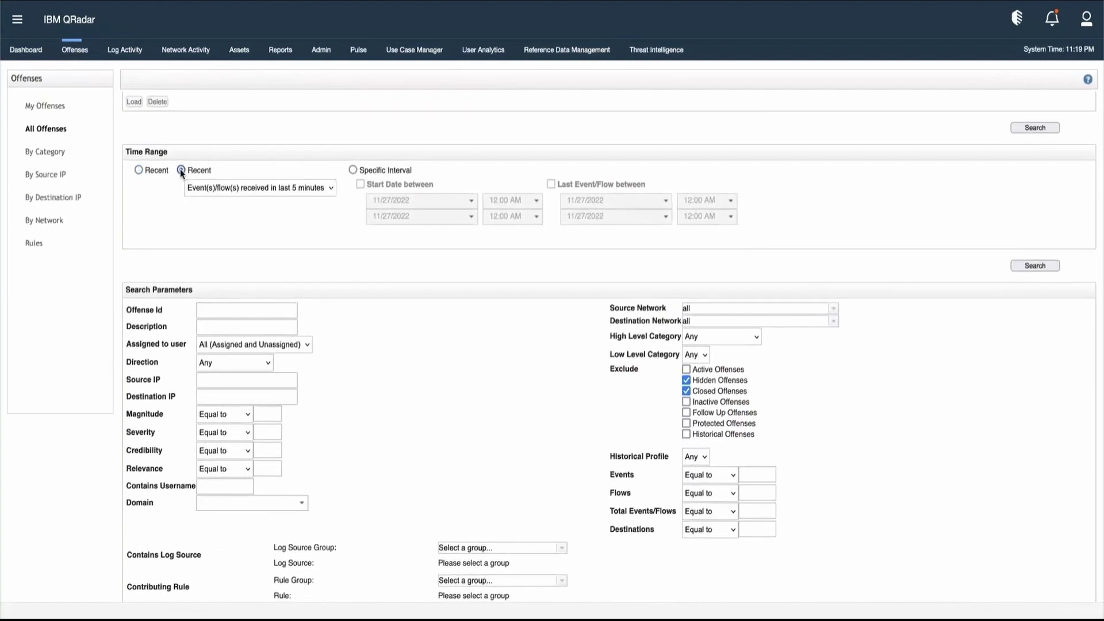
{"action": "left_click", "coordinate": [330, 191]}
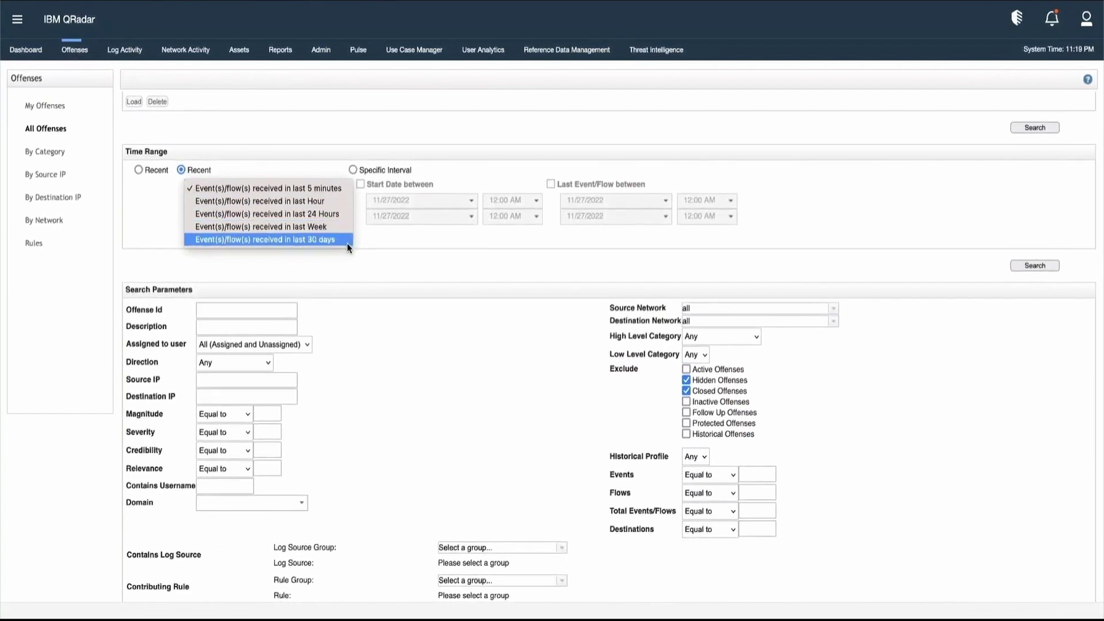
{"action": "left_click", "coordinate": [353, 171]}
{"action": "left_click", "coordinate": [353, 170]}
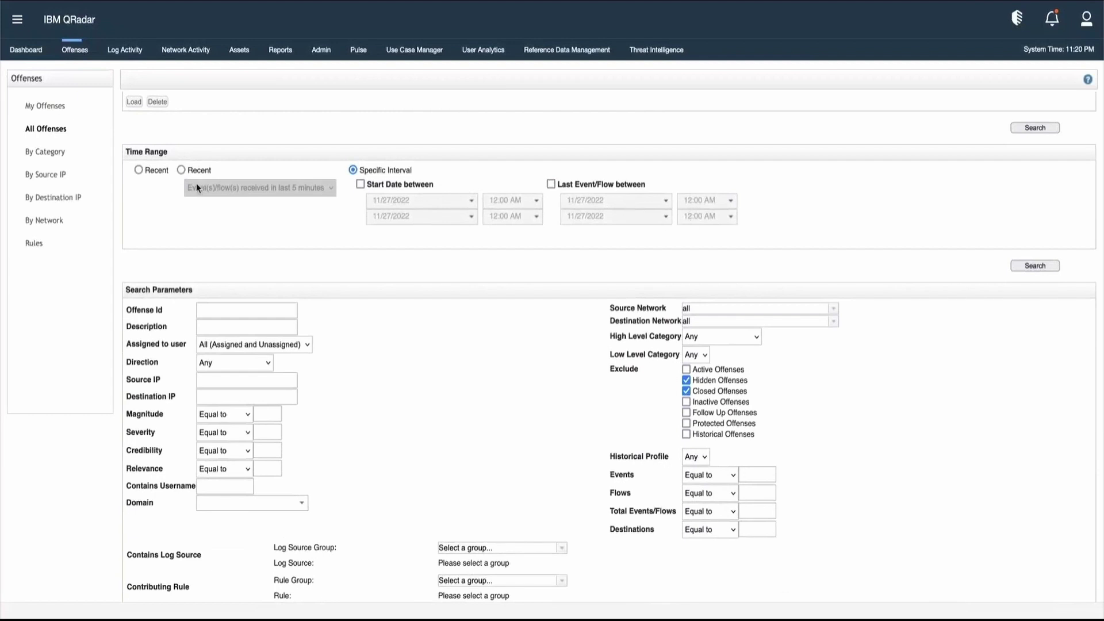
{"action": "left_click", "coordinate": [138, 169]}
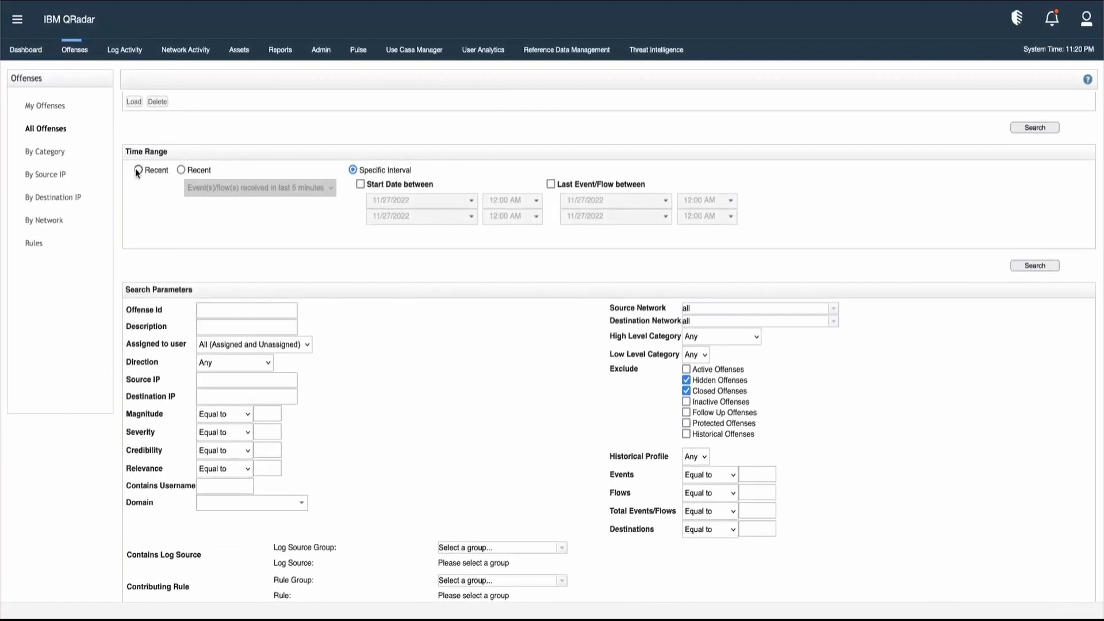
{"action": "scroll", "coordinate": [184, 239], "scroll_direction": "down", "scroll_amount": 3}
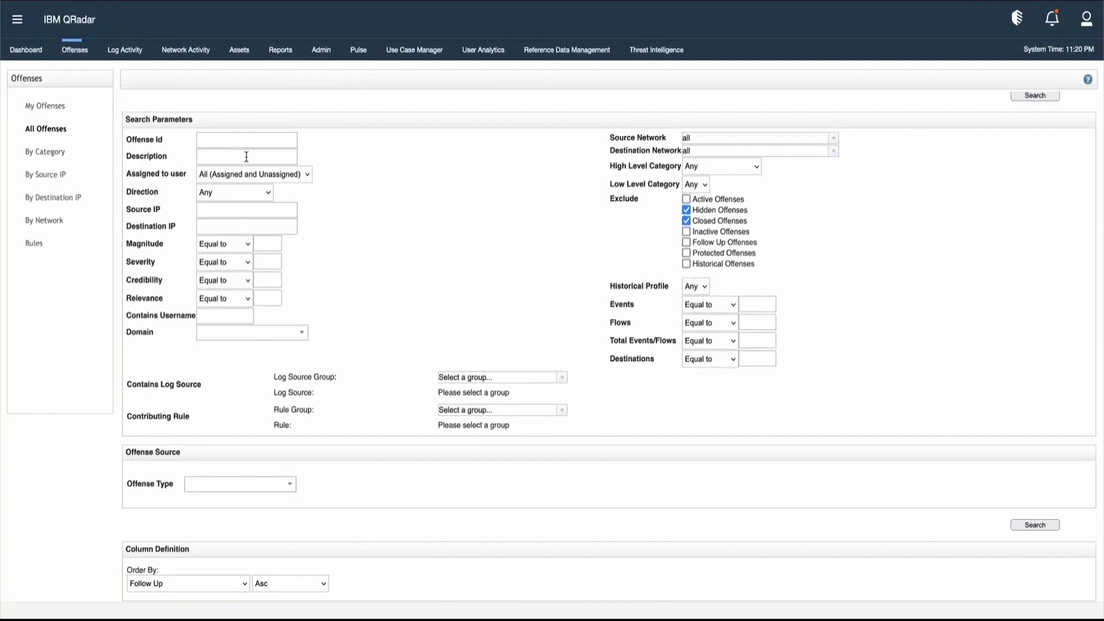
{"action": "left_click", "coordinate": [308, 178]}
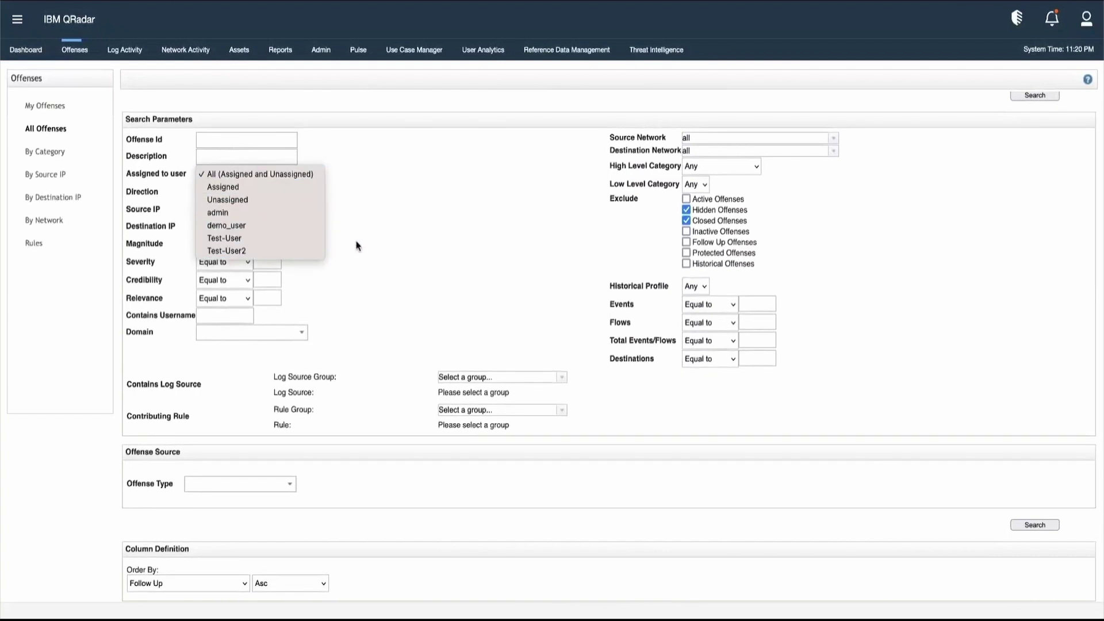
{"action": "left_click", "coordinate": [258, 192]}
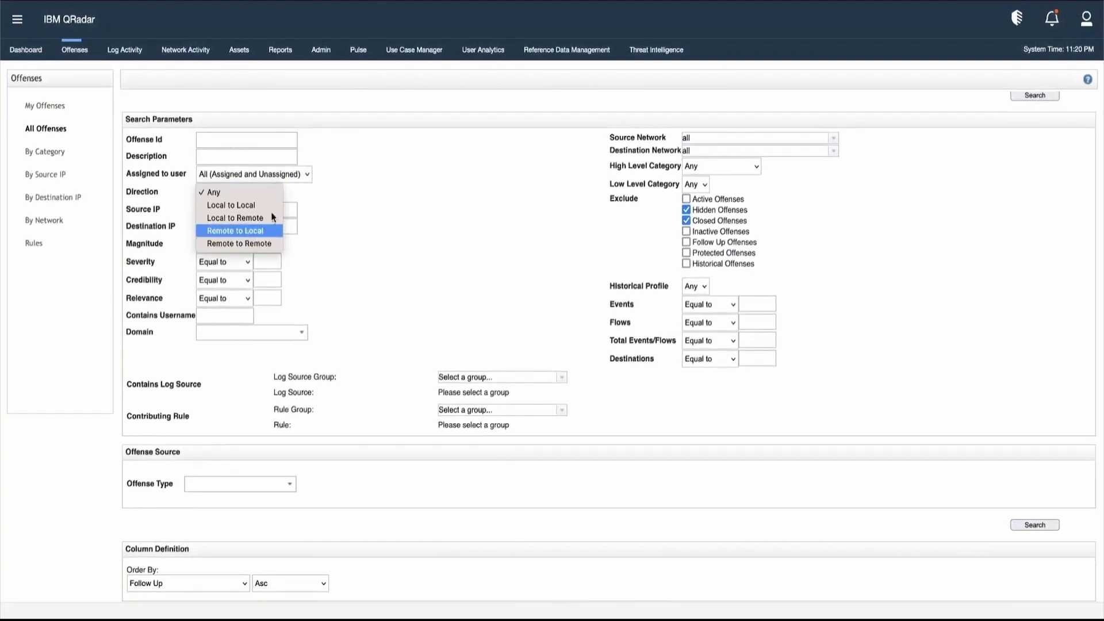
{"action": "left_click", "coordinate": [309, 237]}
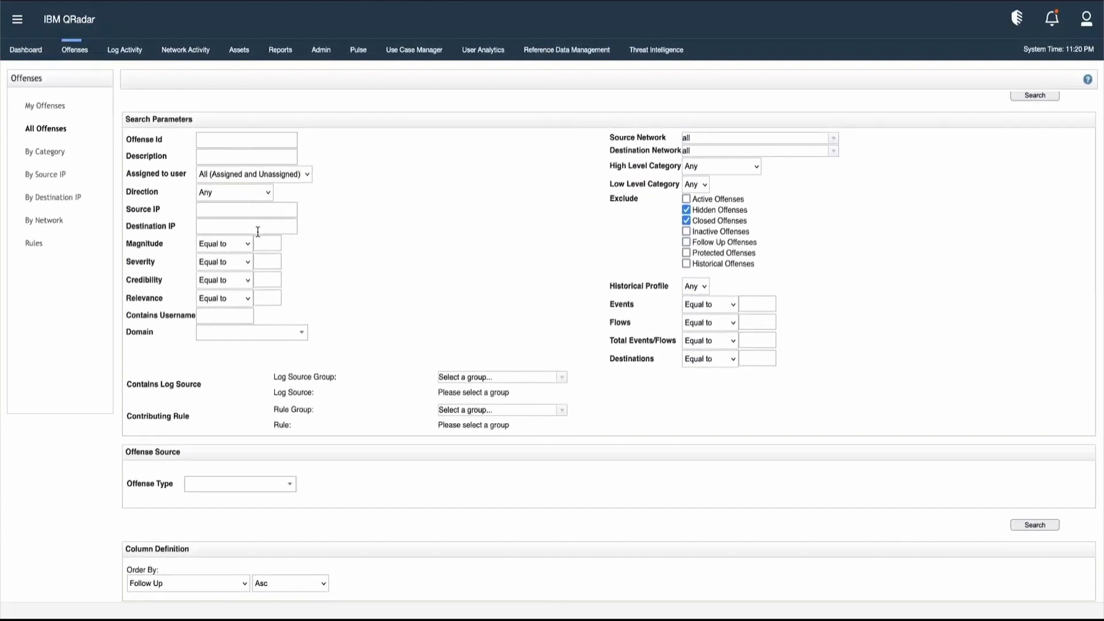
{"action": "scroll", "coordinate": [298, 284], "scroll_direction": "down", "scroll_amount": 2}
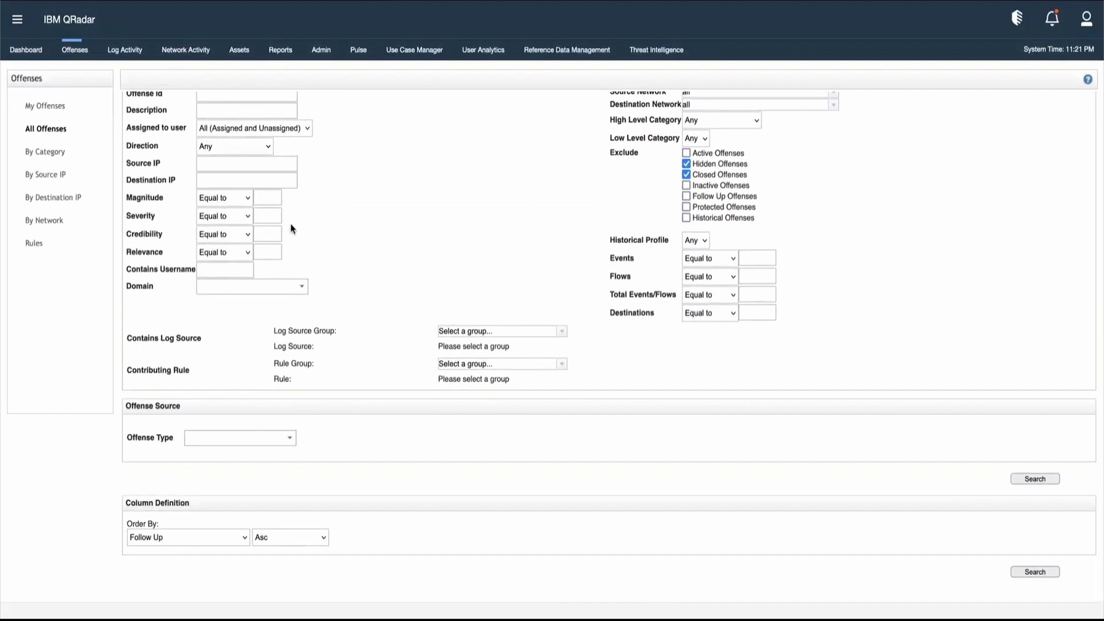
{"action": "left_click", "coordinate": [272, 199]}
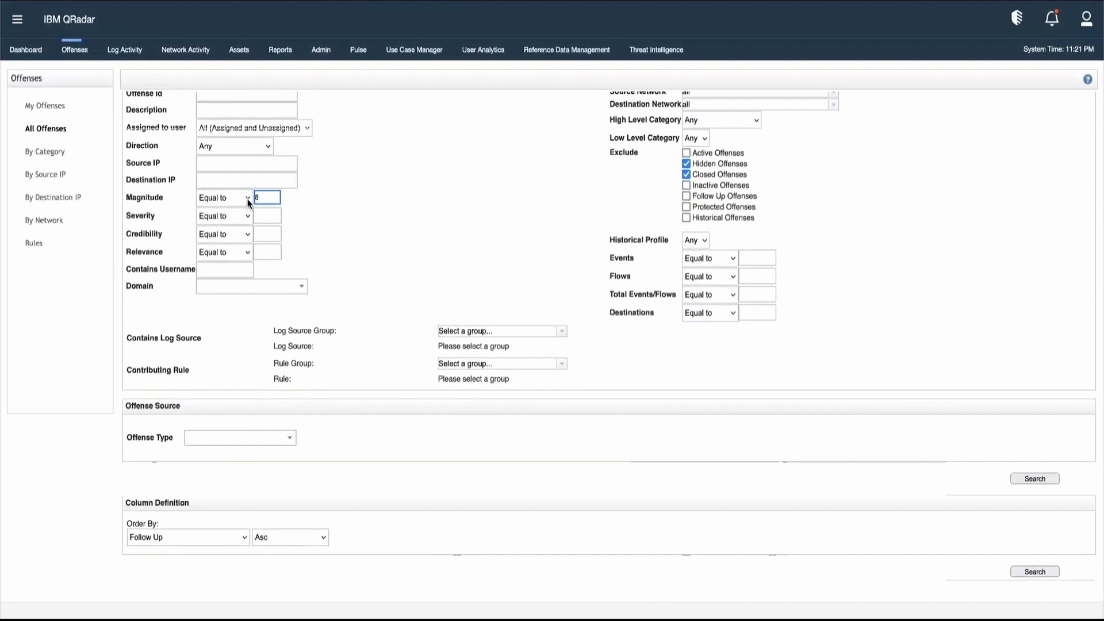
{"action": "left_click", "coordinate": [248, 199]}
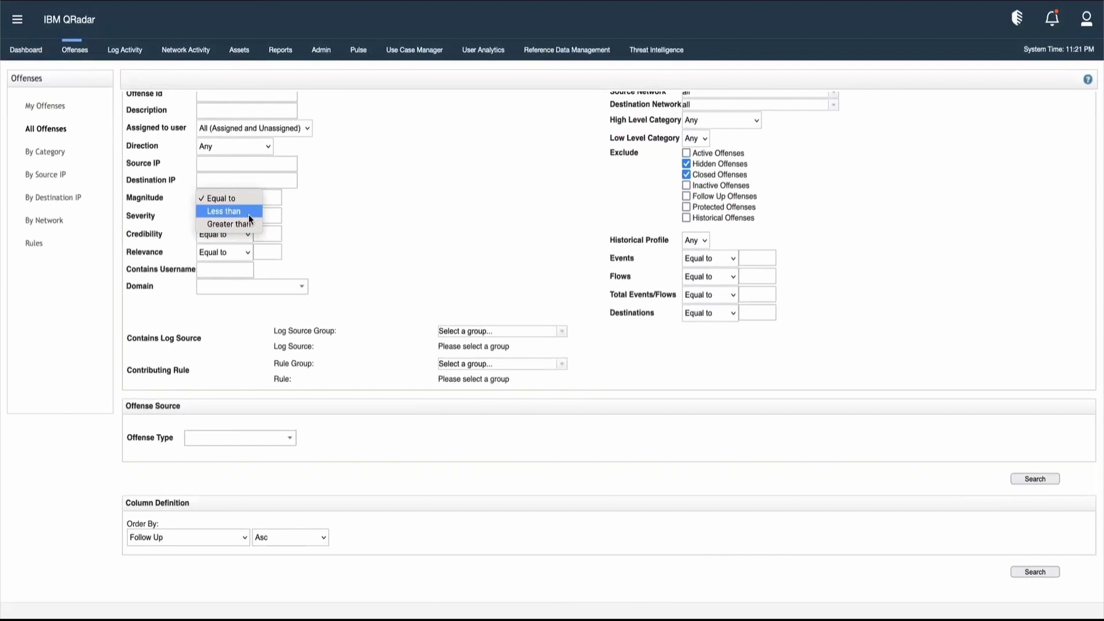
{"action": "left_click", "coordinate": [273, 199]}
{"action": "type", "text": "8"}
{"action": "key", "text": "BackSpace"}
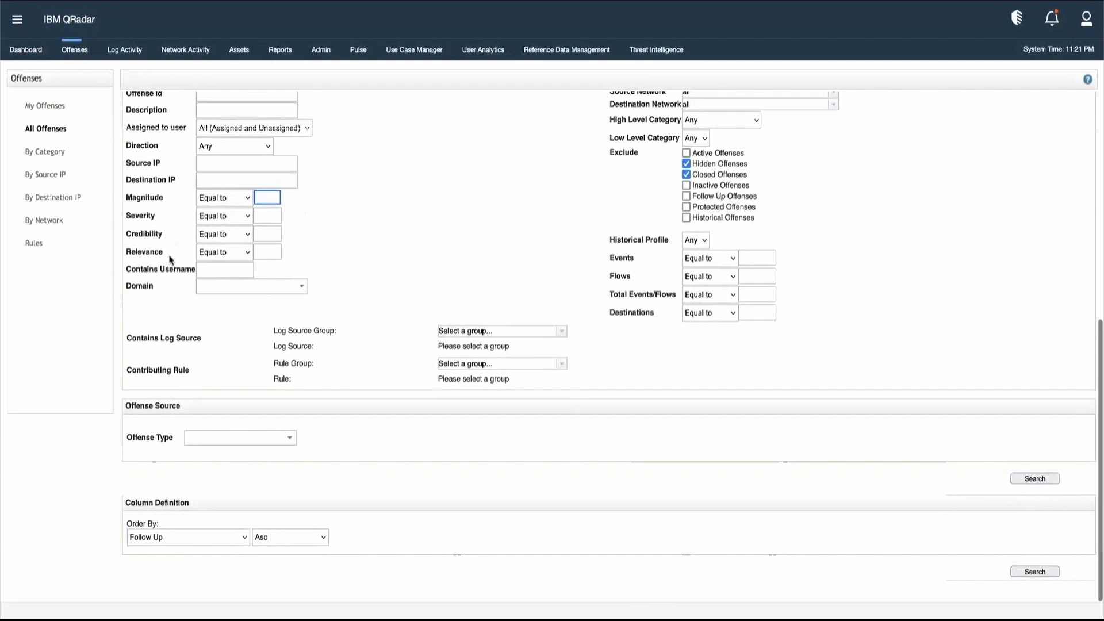
{"action": "left_click", "coordinate": [313, 264]}
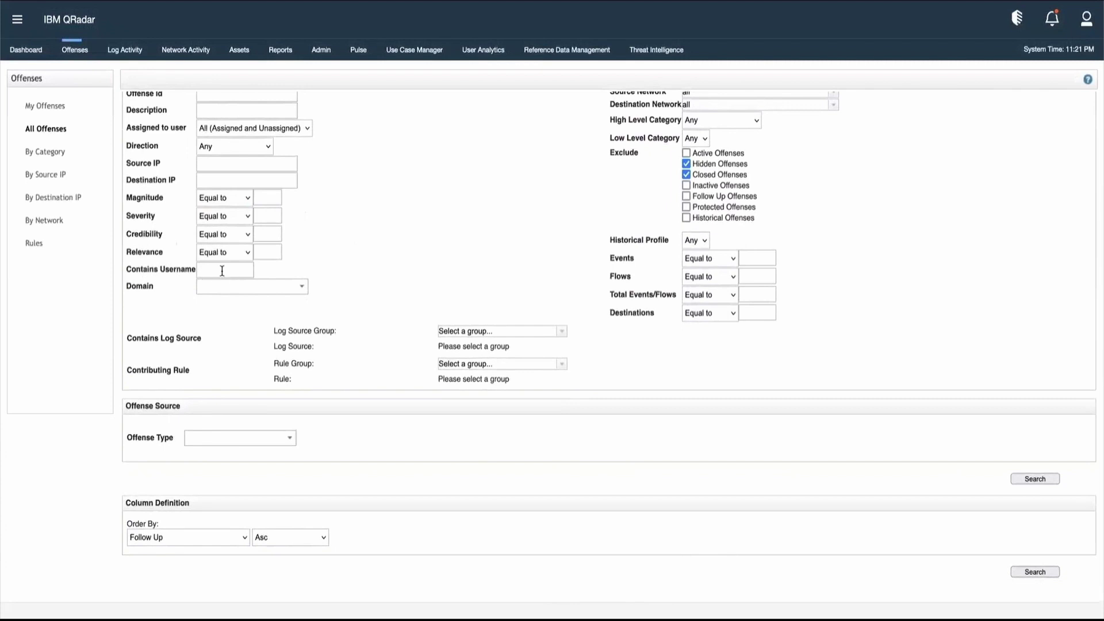
{"action": "left_click", "coordinate": [302, 288]}
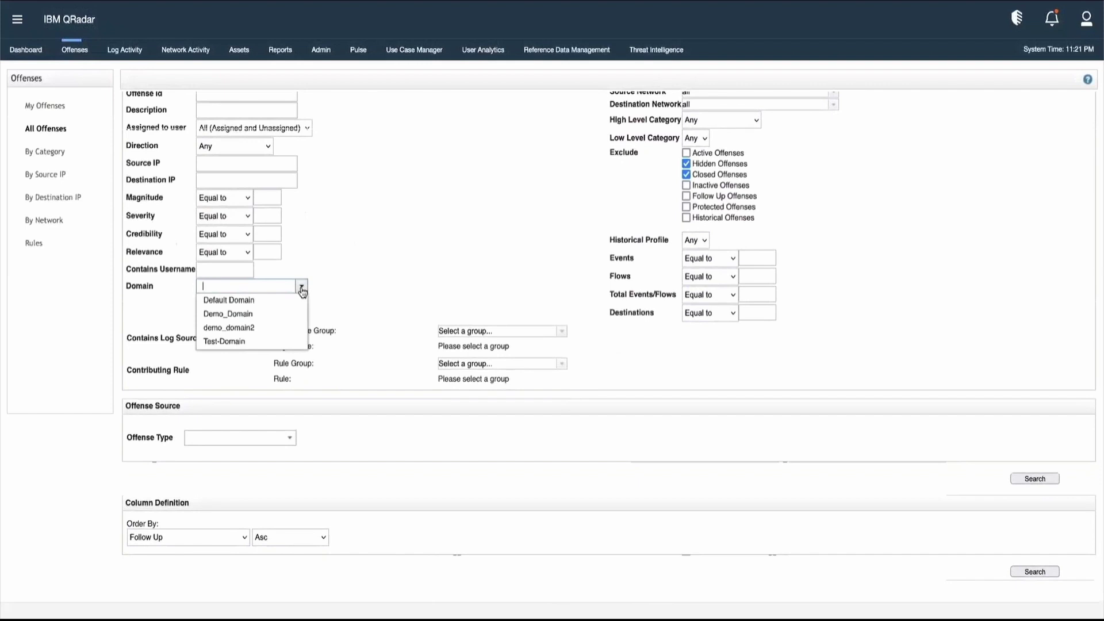
{"action": "left_click", "coordinate": [454, 212]}
{"action": "scroll", "coordinate": [455, 211], "scroll_direction": "up", "scroll_amount": 1}
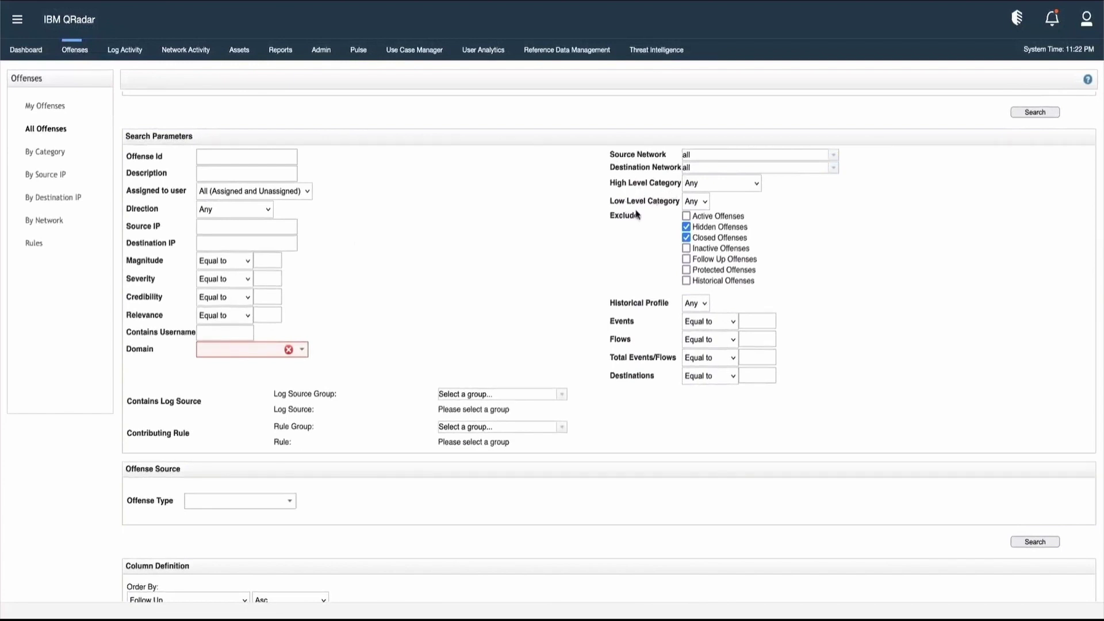
{"action": "scroll", "coordinate": [650, 254], "scroll_direction": "down", "scroll_amount": 1}
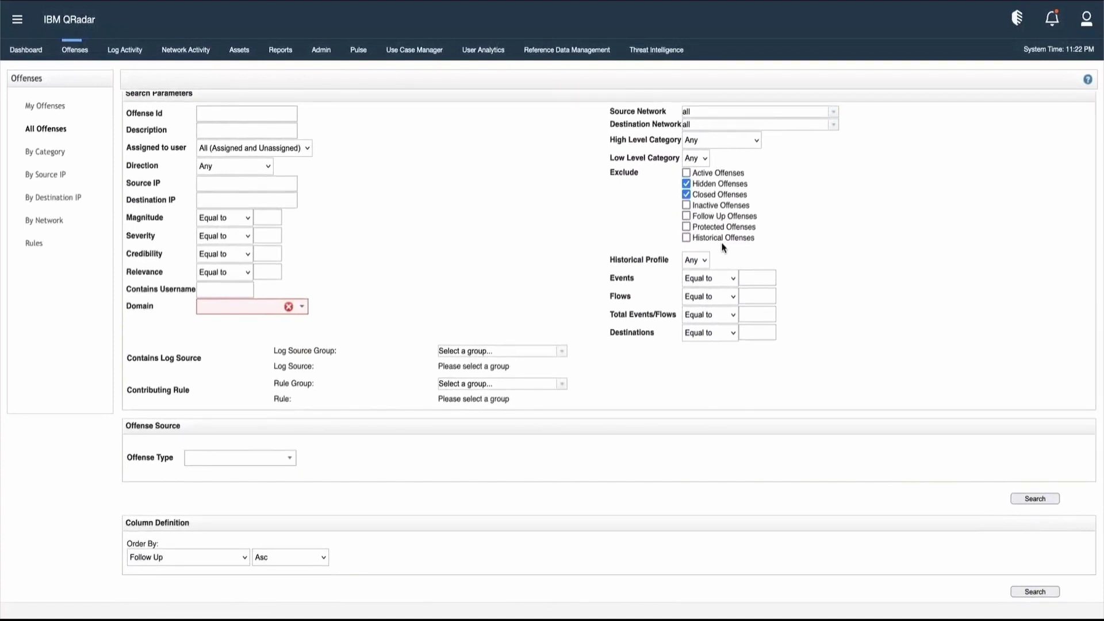
{"action": "scroll", "coordinate": [724, 253], "scroll_direction": "down", "scroll_amount": 1}
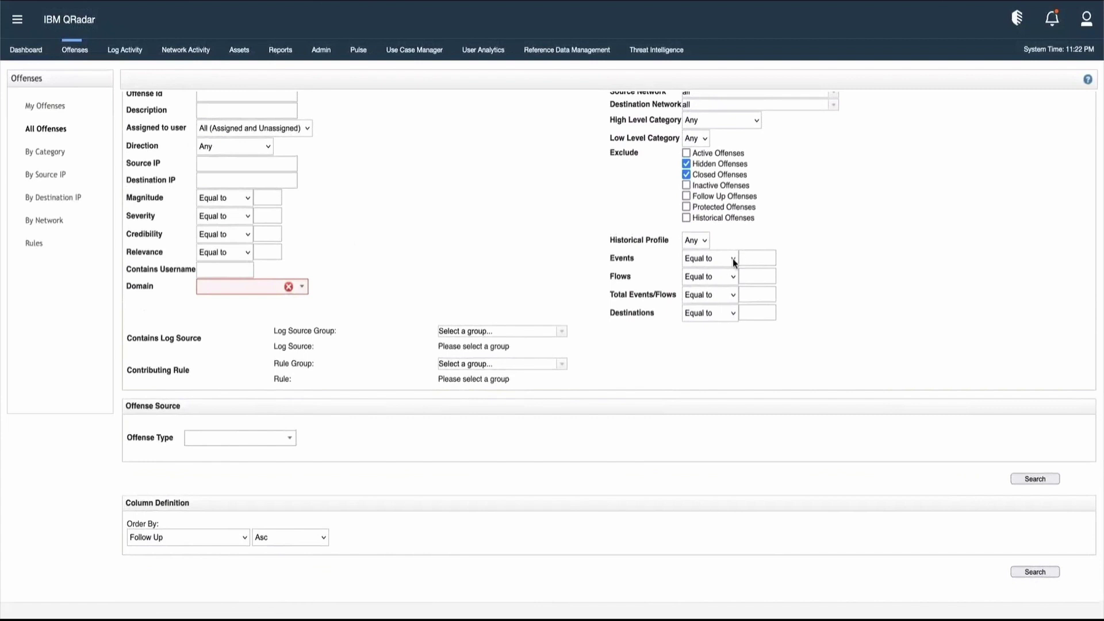
{"action": "left_click", "coordinate": [733, 259]}
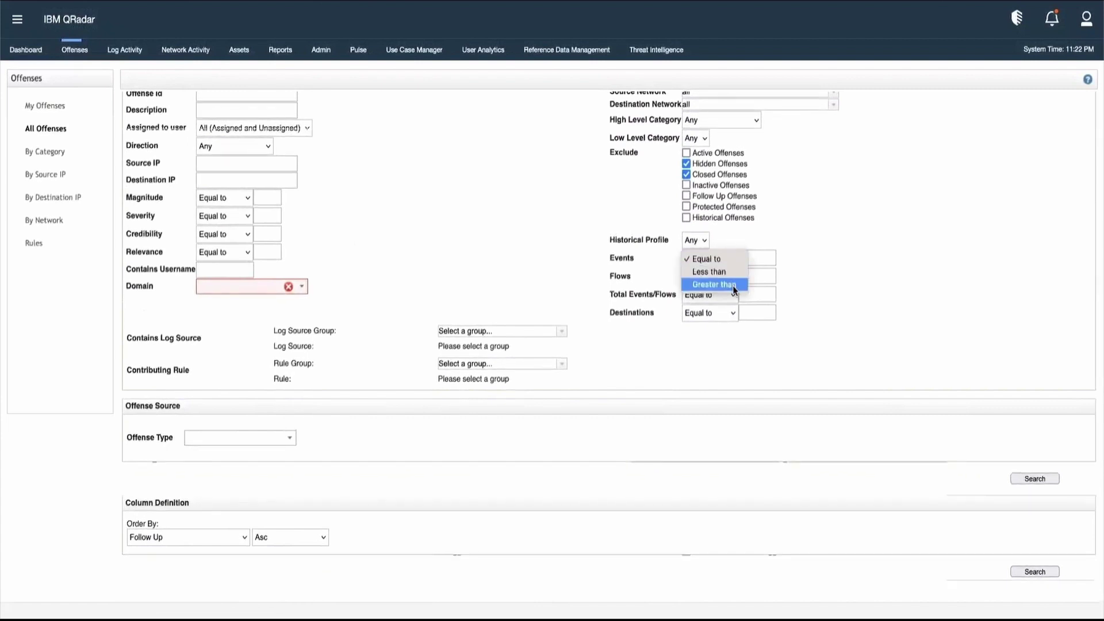
{"action": "left_click", "coordinate": [805, 278]}
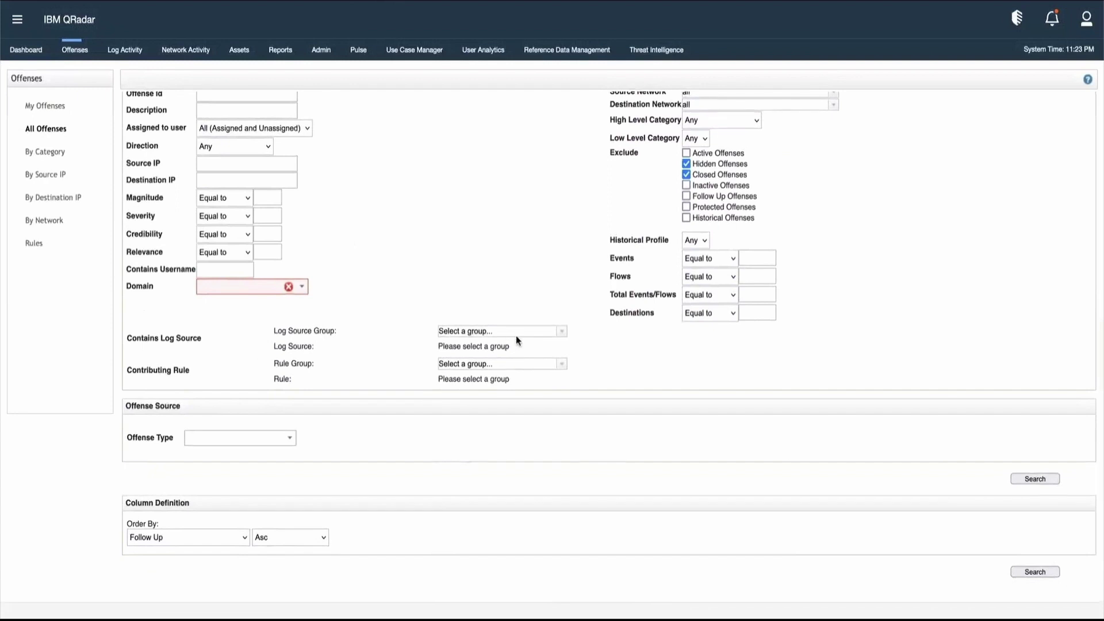
{"action": "left_click", "coordinate": [561, 331]}
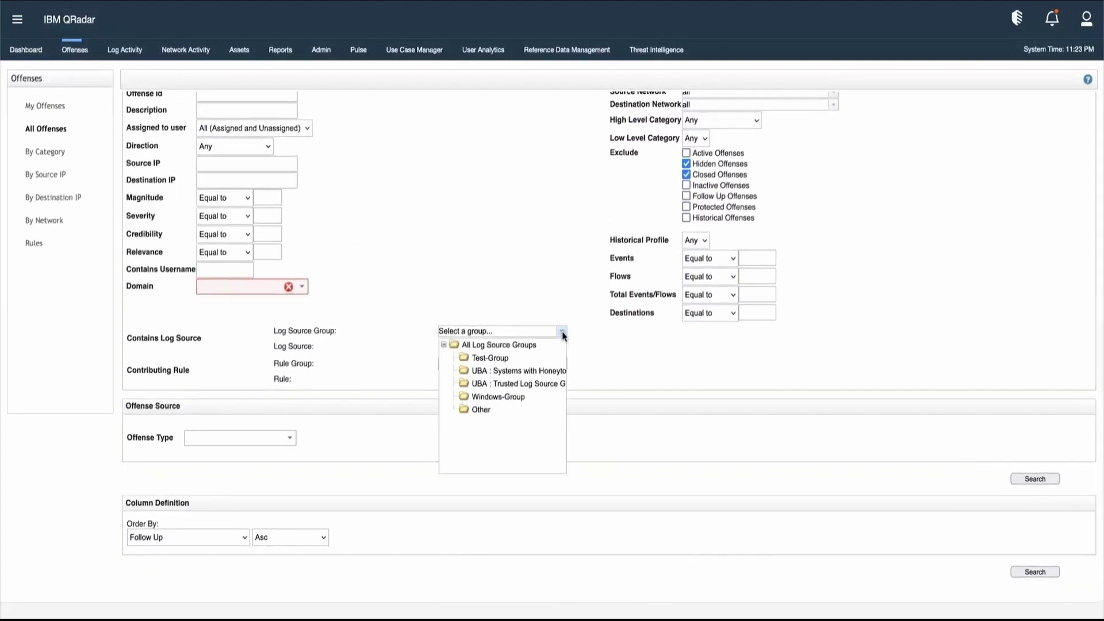
{"action": "left_click", "coordinate": [562, 332]}
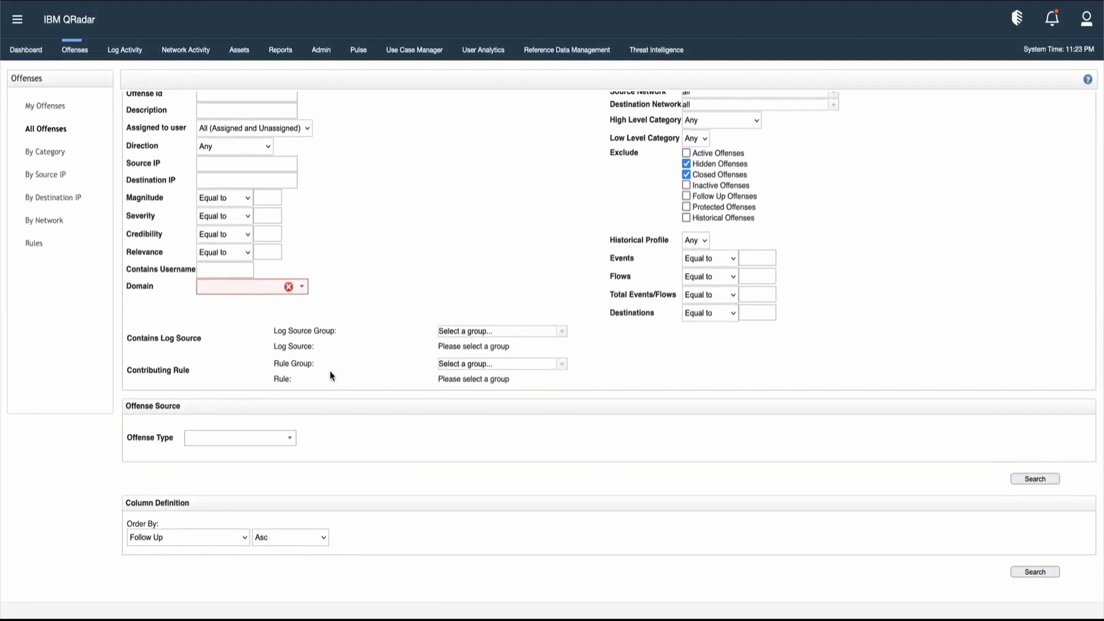
{"action": "scroll", "coordinate": [330, 373], "scroll_direction": "up", "scroll_amount": 3}
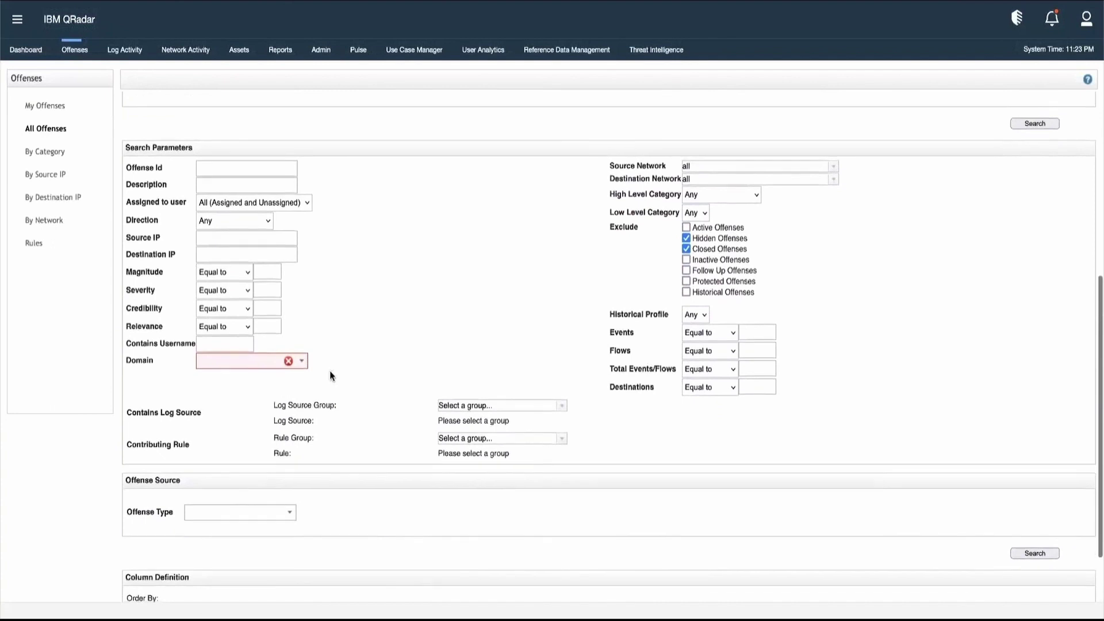
{"action": "scroll", "coordinate": [331, 377], "scroll_direction": "down", "scroll_amount": 1}
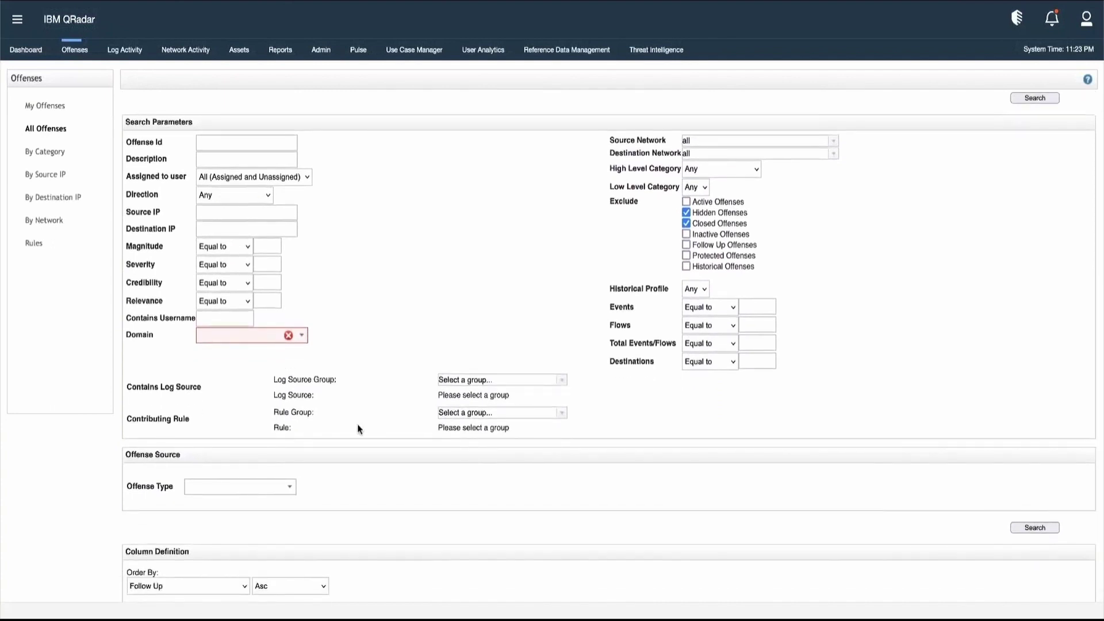
{"action": "scroll", "coordinate": [357, 426], "scroll_direction": "down", "scroll_amount": 2}
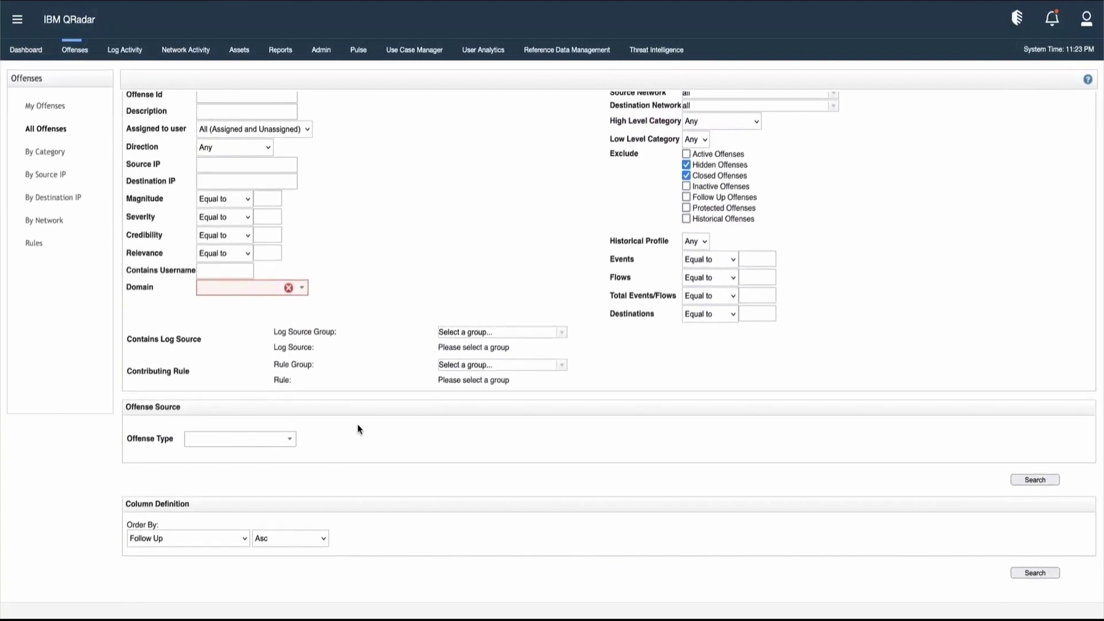
{"action": "left_click", "coordinate": [290, 440]}
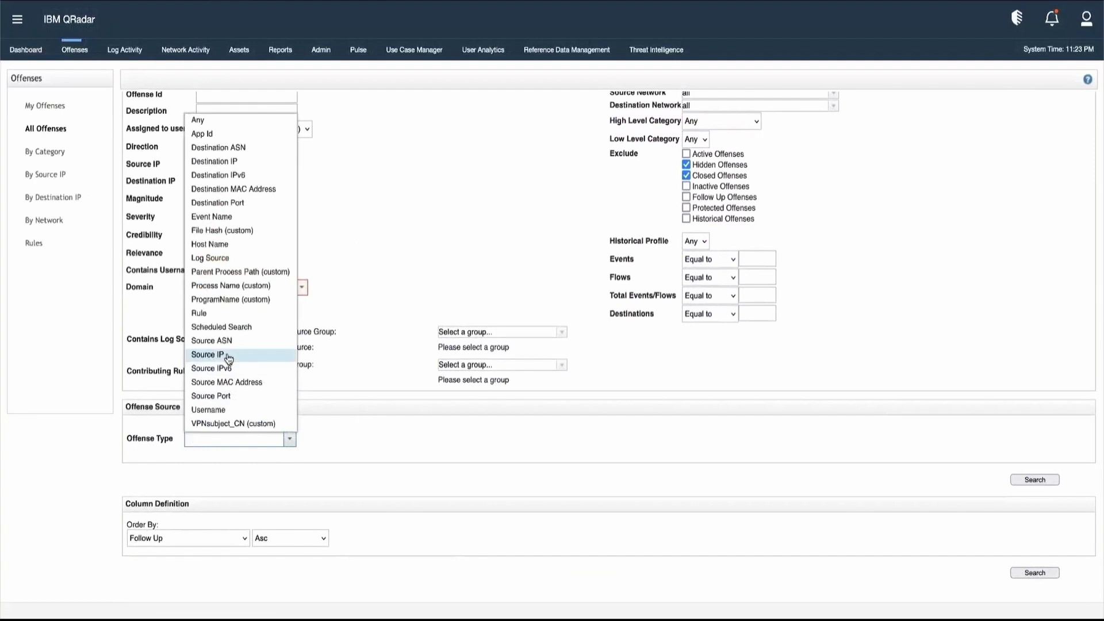
{"action": "left_click", "coordinate": [319, 444]}
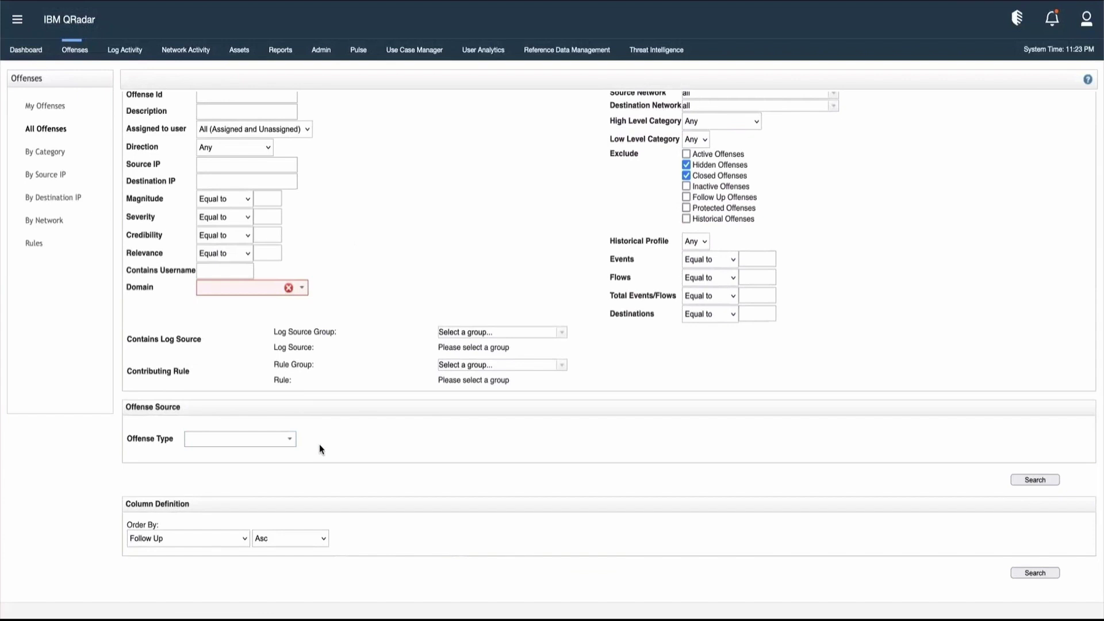
{"action": "scroll", "coordinate": [242, 498], "scroll_direction": "down", "scroll_amount": 1}
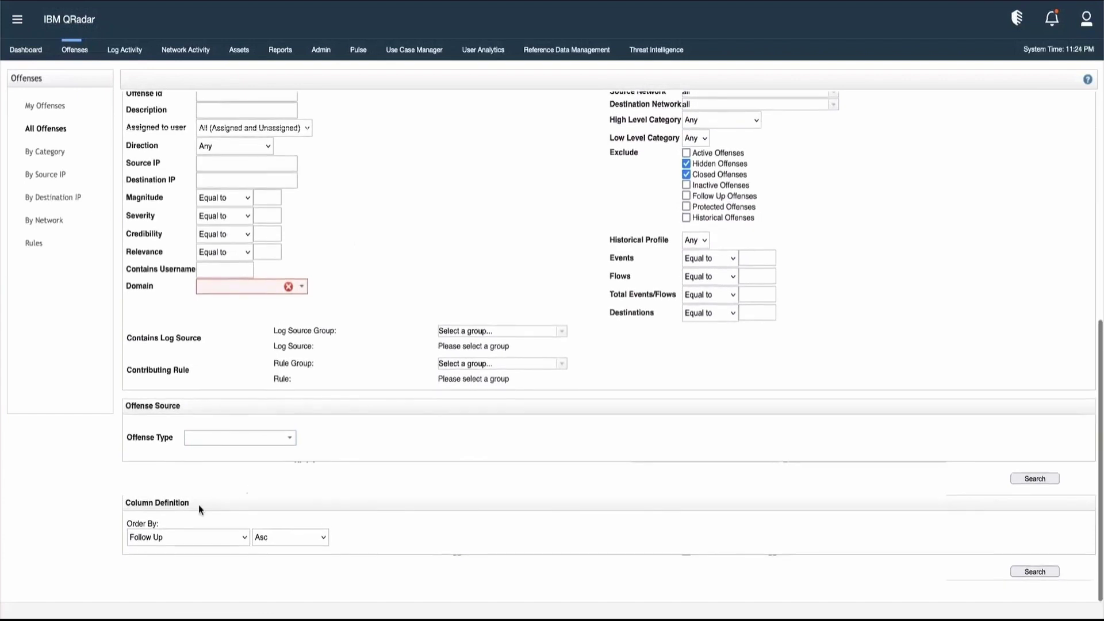
- Set Order By to Id with Desc direction in Column Definition and submit the search
{"action": "left_click", "coordinate": [243, 537]}
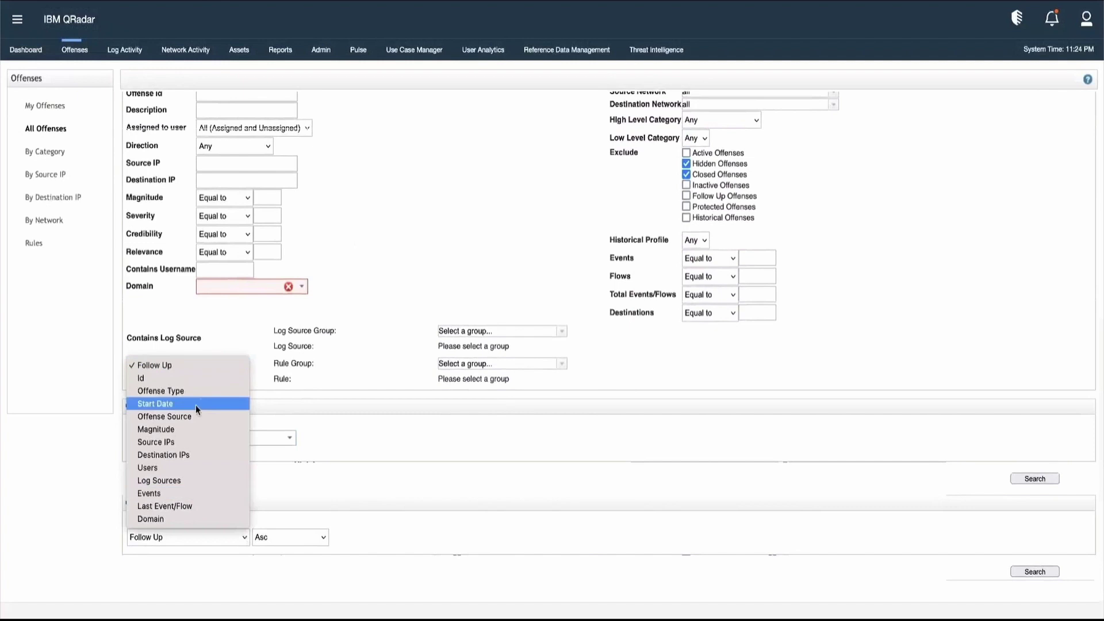
{"action": "left_click", "coordinate": [190, 380]}
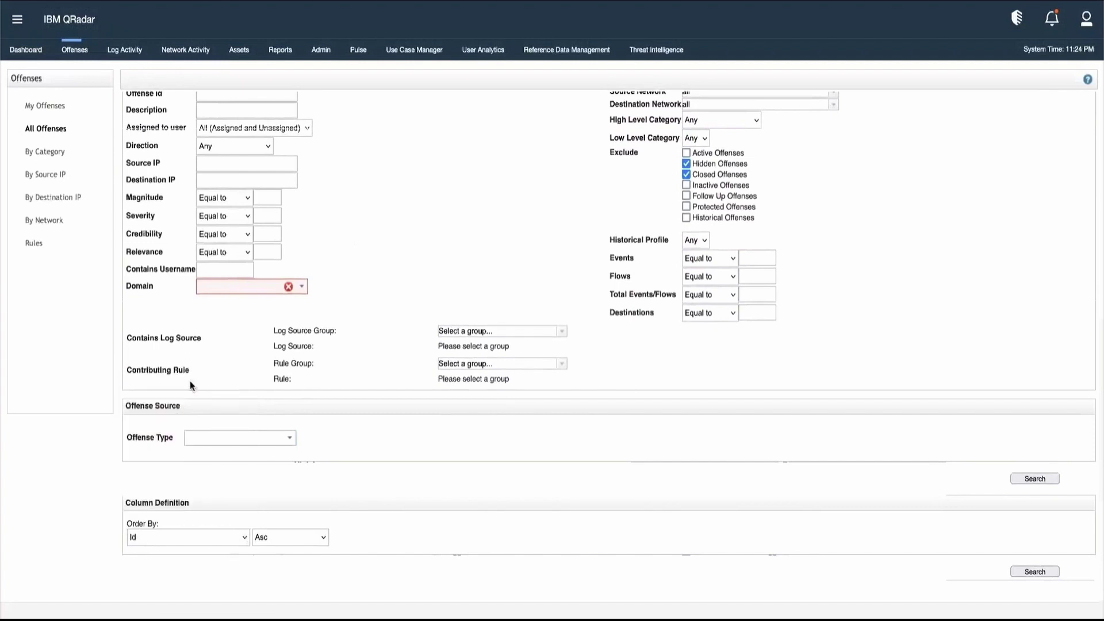
{"action": "left_click", "coordinate": [324, 539]}
{"action": "left_click", "coordinate": [287, 524]}
{"action": "left_click", "coordinate": [1019, 574]}
- Execute the search so the first page lists offenses 607 down to 574
{"action": "left_click", "coordinate": [1019, 573]}
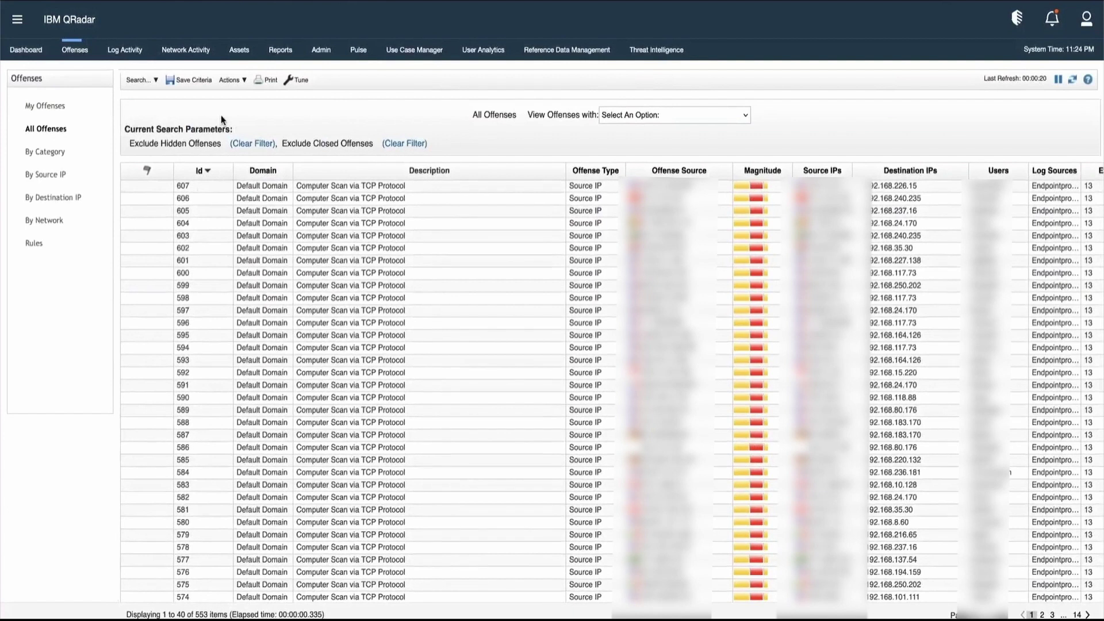
- Save the current search criteria as 'Des-Id' and acknowledge the Search Saved confirmation
{"action": "left_click", "coordinate": [199, 79]}
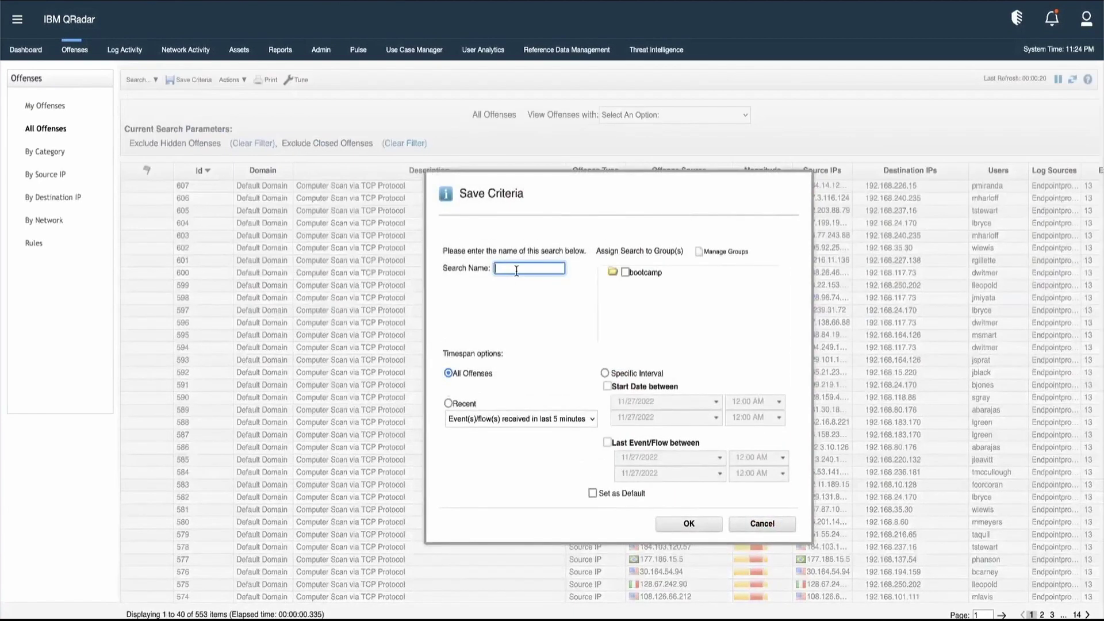
{"action": "type", "text": "Des-Id"}
{"action": "left_click", "coordinate": [689, 524]}
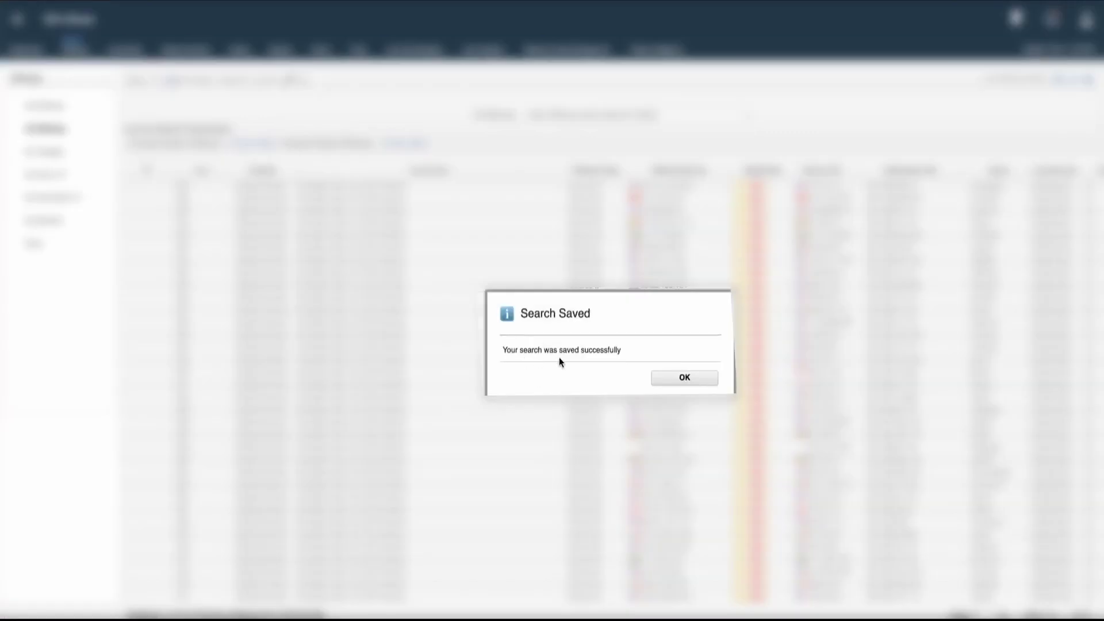
{"action": "left_click", "coordinate": [663, 376]}
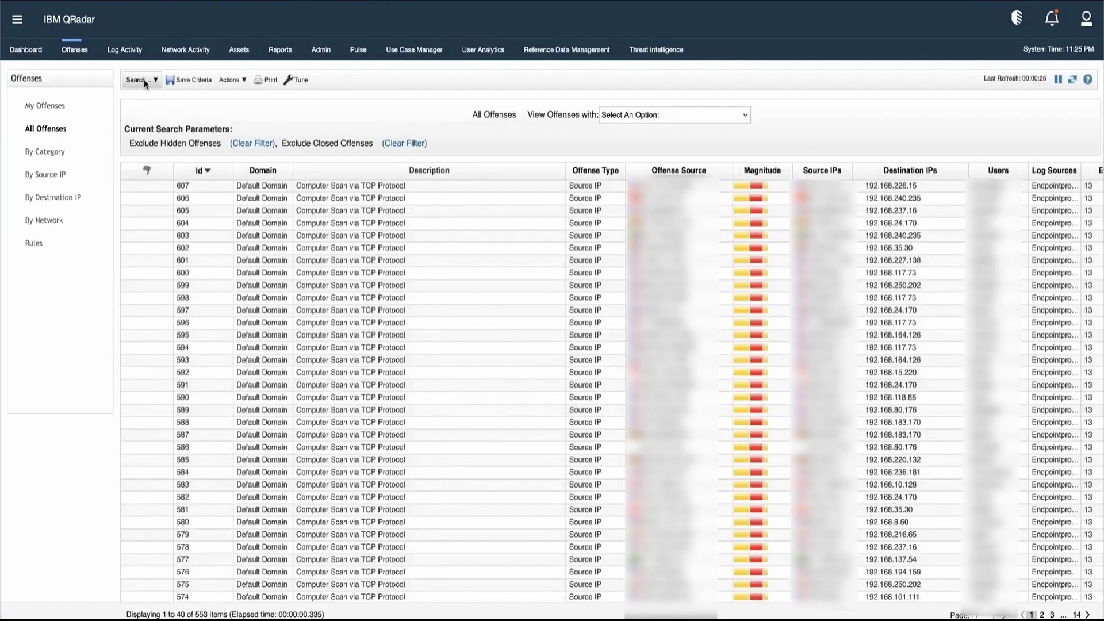
- Load Des-Id from Available Saved Searches in a New Search and run it
{"action": "left_click", "coordinate": [144, 79]}
{"action": "left_click", "coordinate": [148, 98]}
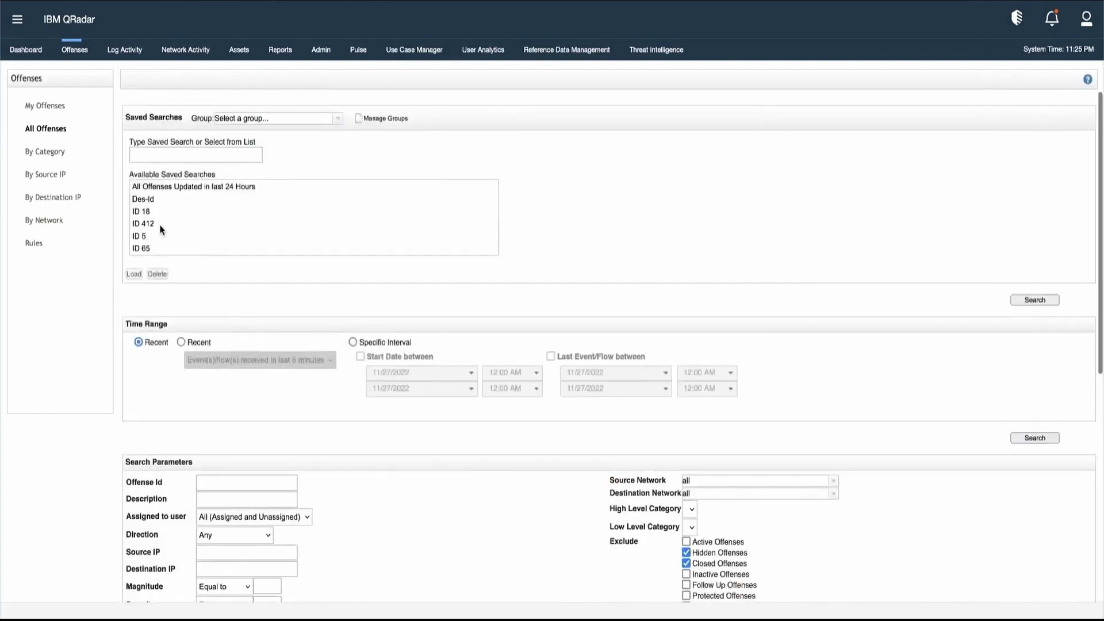
{"action": "left_click", "coordinate": [143, 198]}
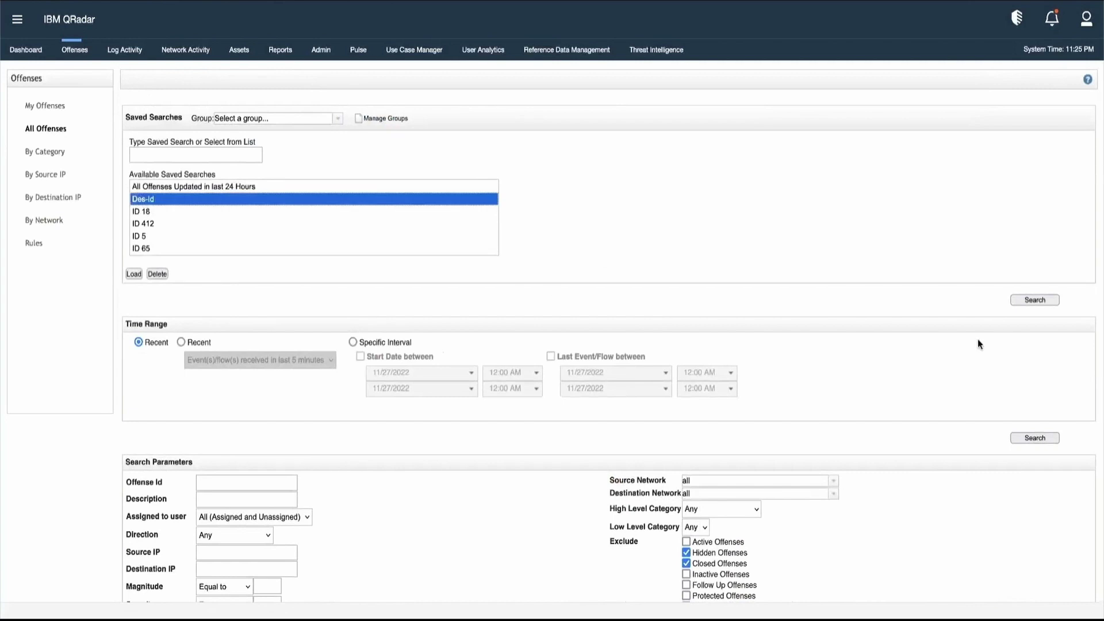
{"action": "left_click", "coordinate": [137, 274]}
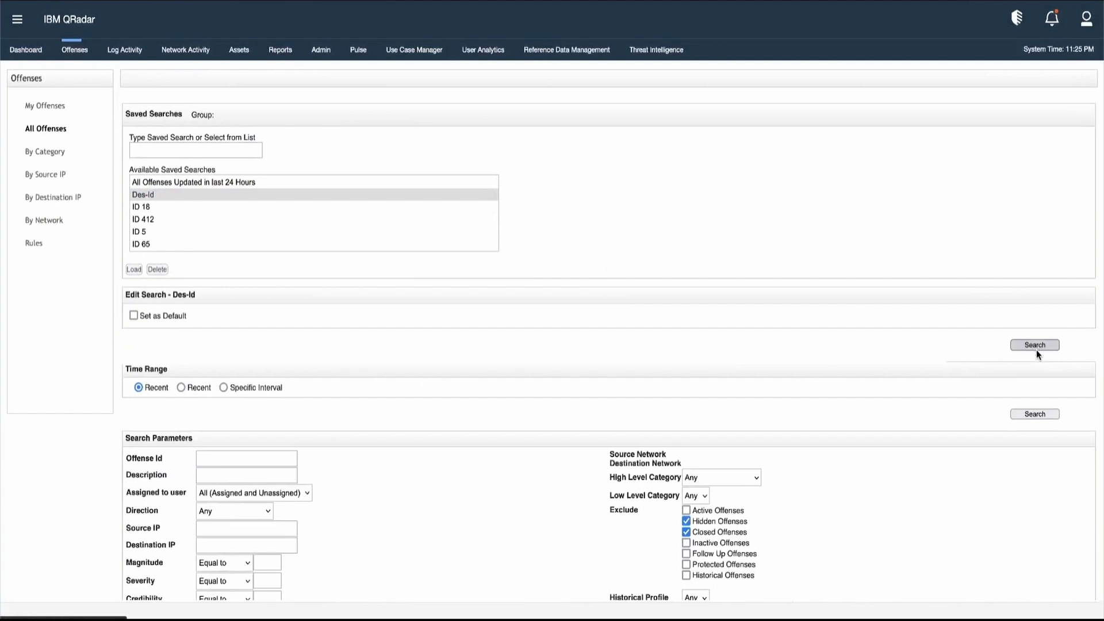
{"action": "left_click", "coordinate": [1035, 348]}
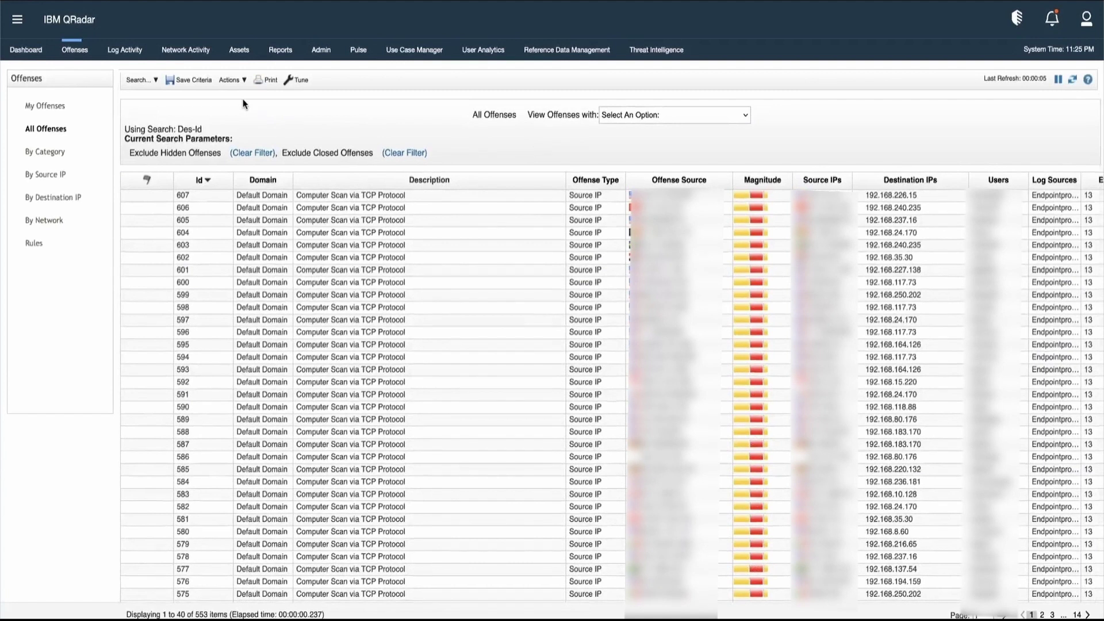
- Export the offense list to CSV and choose Notify When Done
{"action": "left_click", "coordinate": [242, 81]}
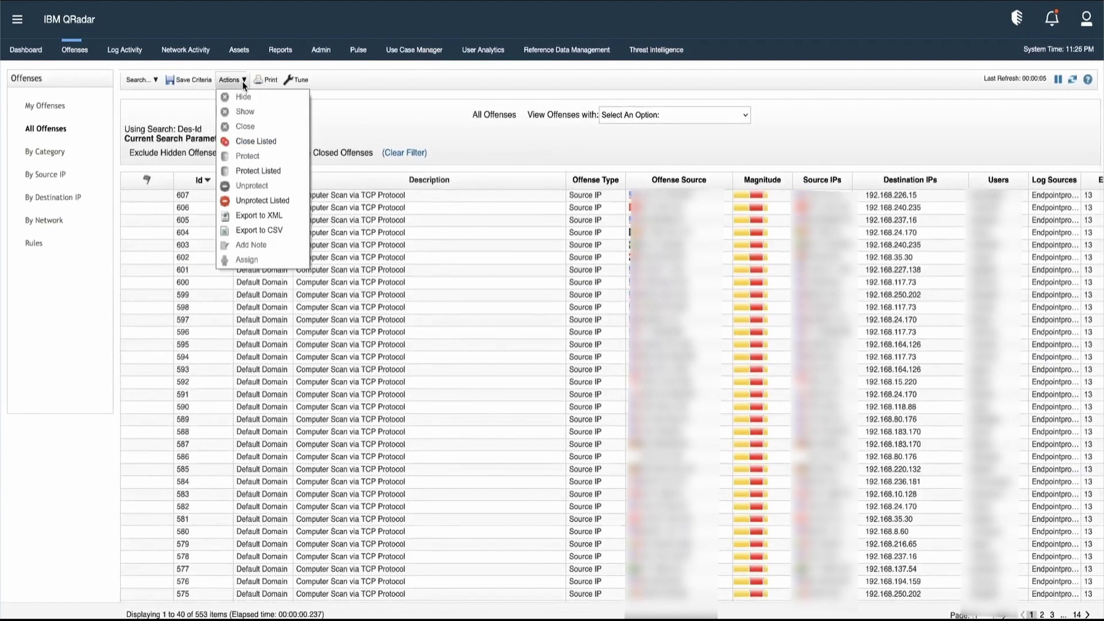
{"action": "left_click", "coordinate": [285, 230]}
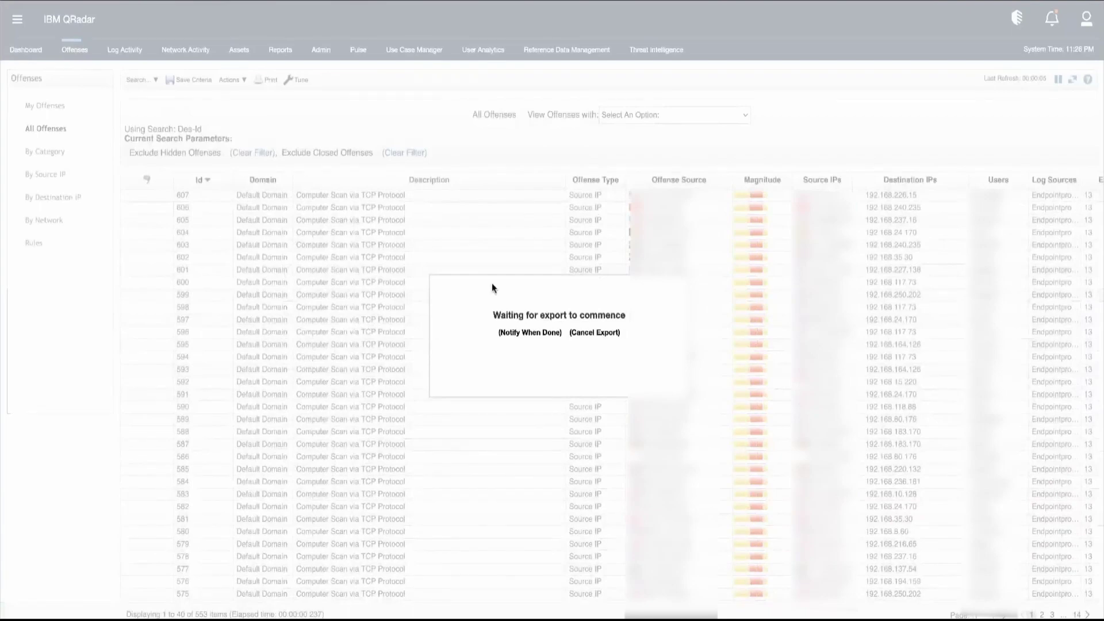
{"action": "left_click", "coordinate": [522, 334]}
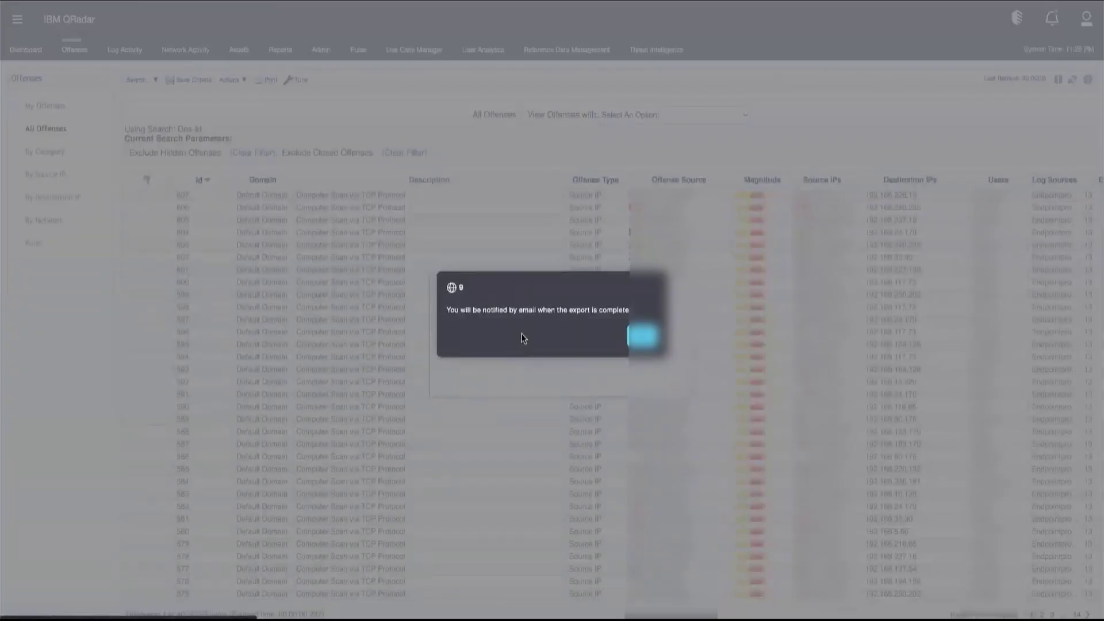